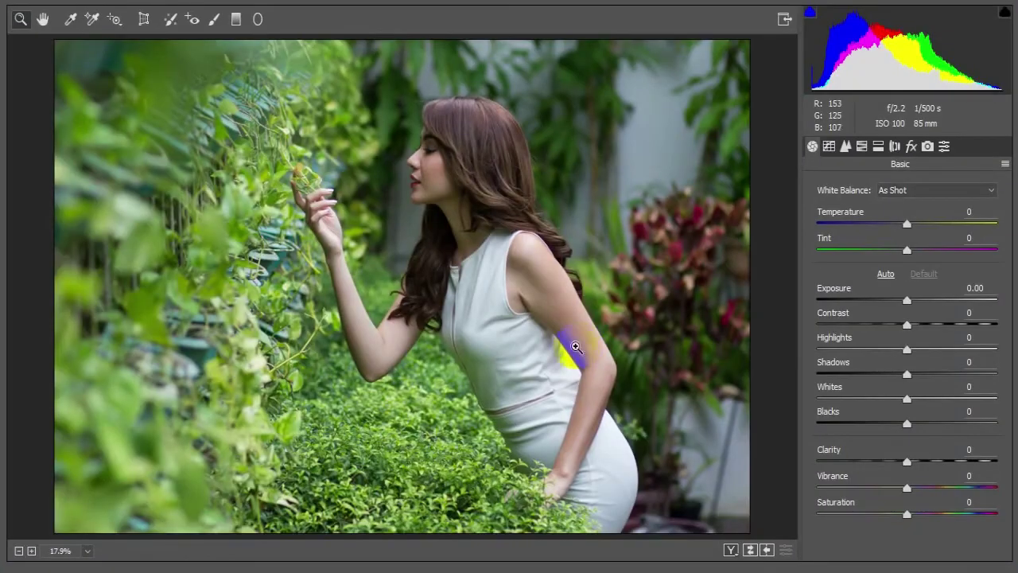
Set both Shadows and Blacks to +100 in the basic adjustments.
drag(910, 380, 1008, 374)
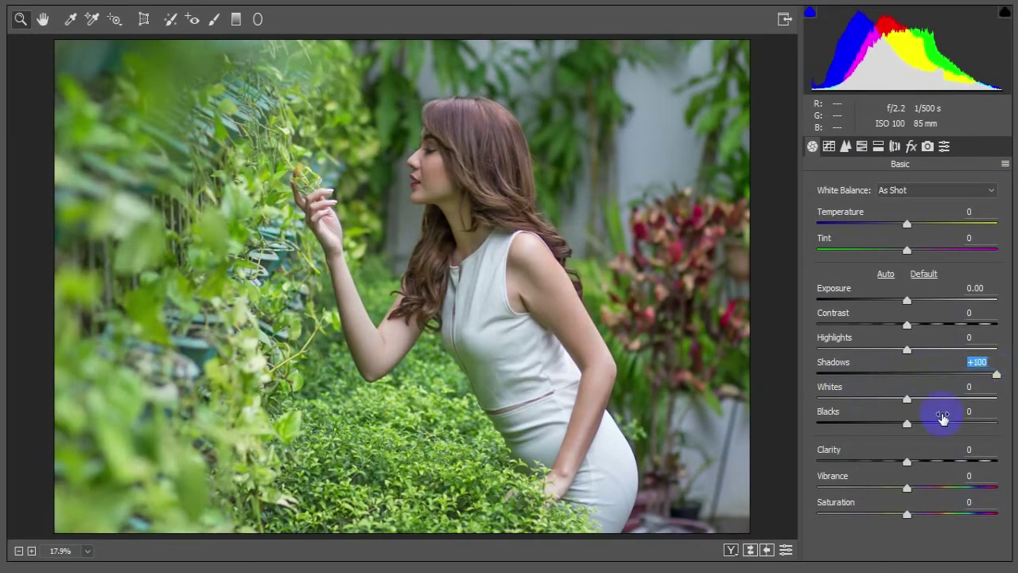
drag(908, 427, 1010, 418)
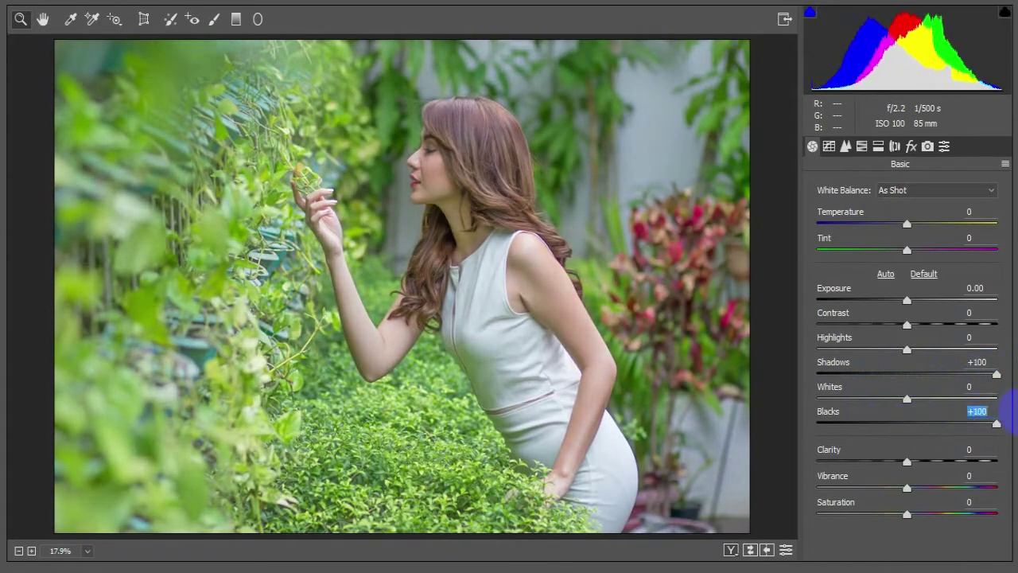
Shape the RGB point curve with the black point raised to output 33, a shadow point at 46/47 and a midtone point at 136/135.
click(843, 149)
click(860, 148)
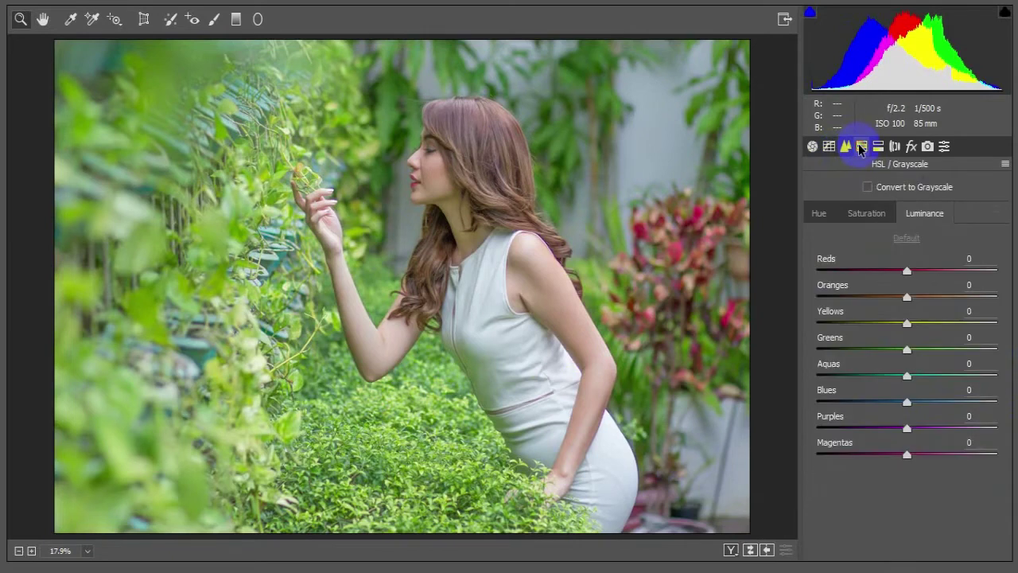
click(829, 146)
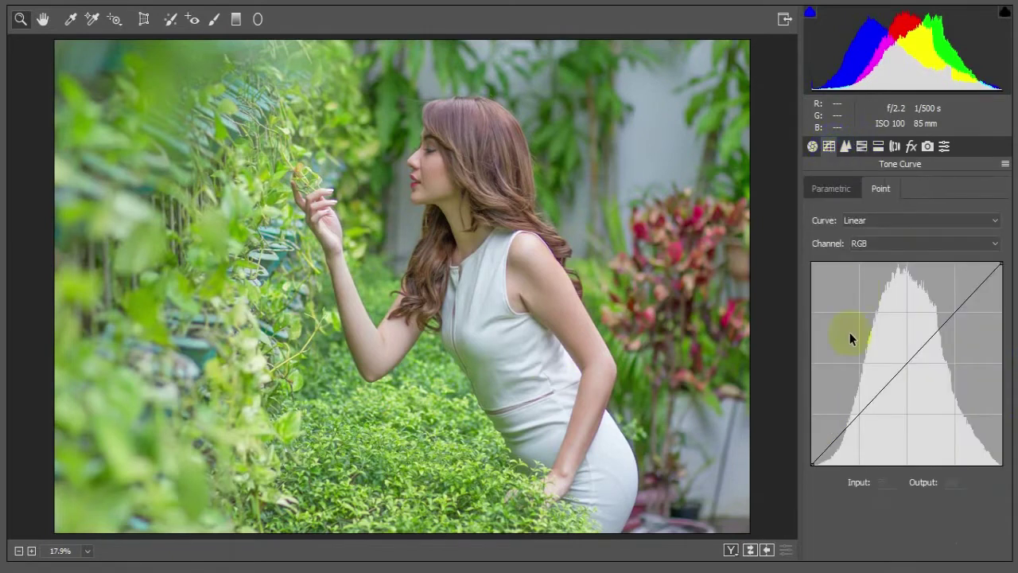
click(878, 188)
click(814, 460)
drag(814, 460, 798, 437)
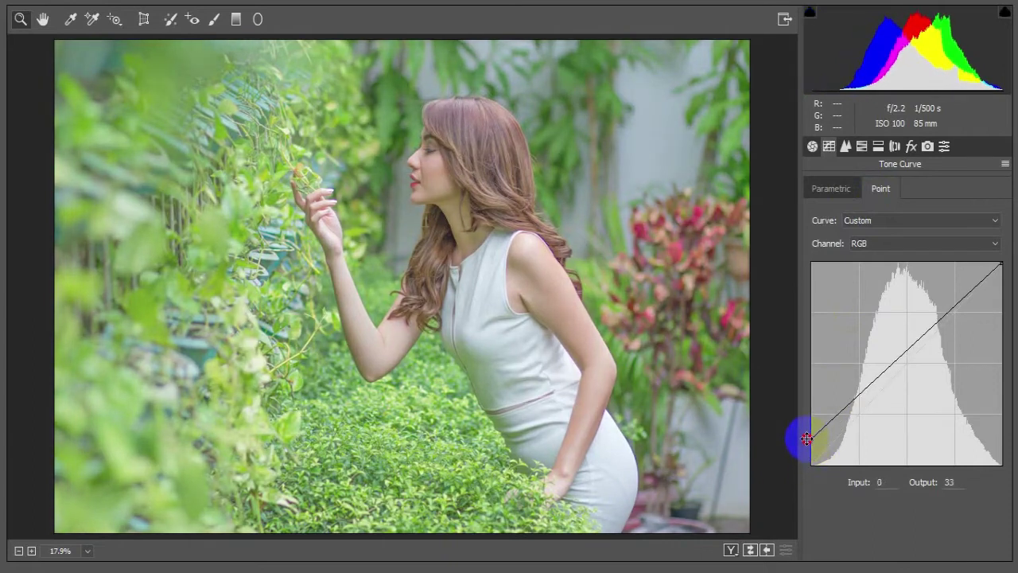
drag(850, 401, 845, 428)
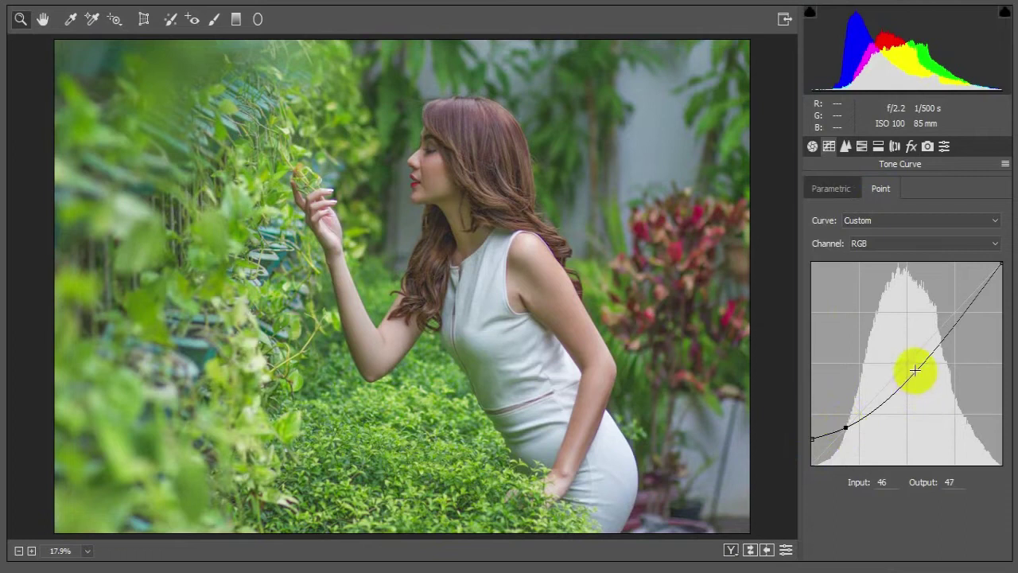
mouse_move(919, 370)
mouse_down()
mouse_move(896, 352)
mouse_move(912, 358)
mouse_up()
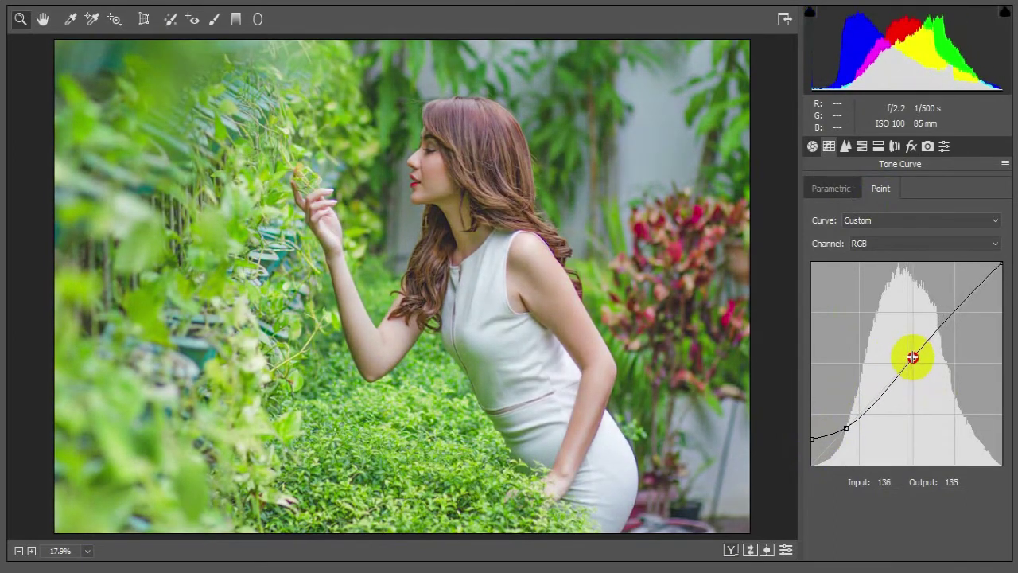
Refine the RGB curve by lowering the black point, shifting the midtone point slightly and placing the shadow point at input 44, output 32.
mouse_move(846, 428)
mouse_down()
mouse_move(828, 444)
mouse_move(807, 445)
mouse_move(806, 434)
mouse_move(809, 459)
mouse_move(854, 425)
mouse_move(864, 432)
mouse_move(853, 425)
mouse_move(857, 435)
mouse_up()
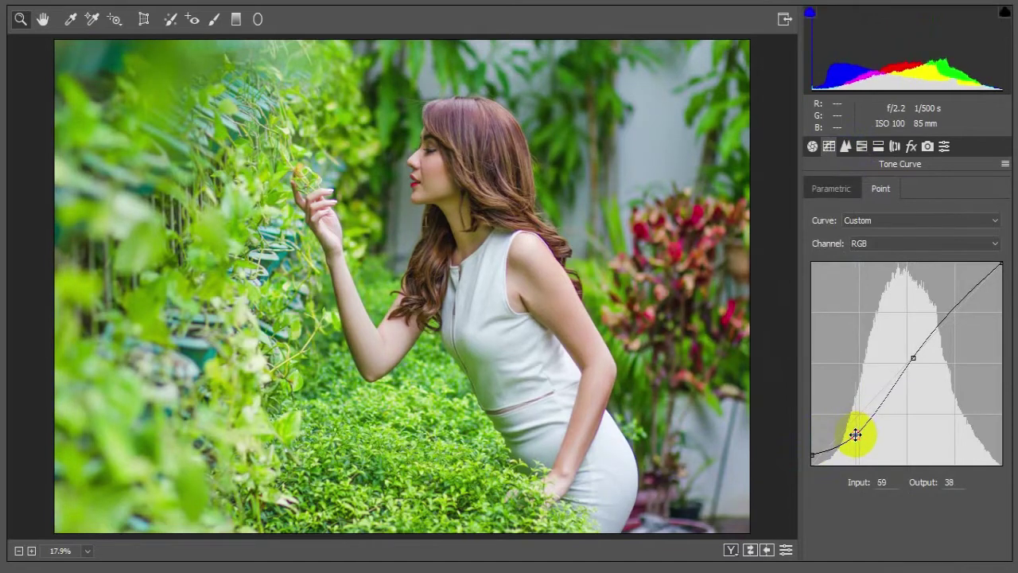
mouse_move(912, 365)
mouse_down()
mouse_move(891, 361)
mouse_move(897, 377)
mouse_move(908, 363)
mouse_up()
drag(813, 454, 845, 440)
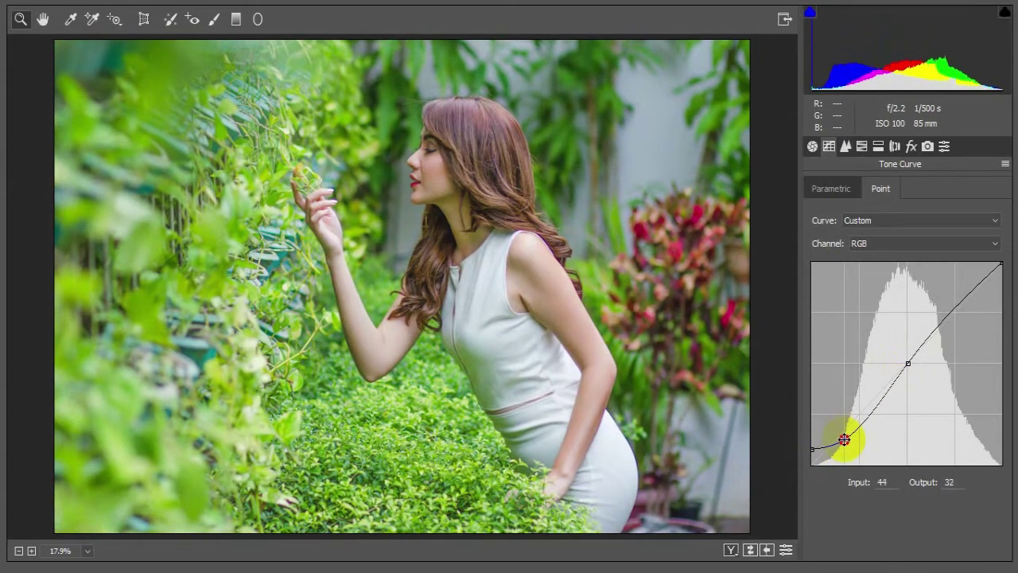
Set the Oranges luminance to +52, and the hues to -100 for Yellows, -100 for Greens and -49 for Blues.
click(862, 148)
drag(907, 299, 953, 292)
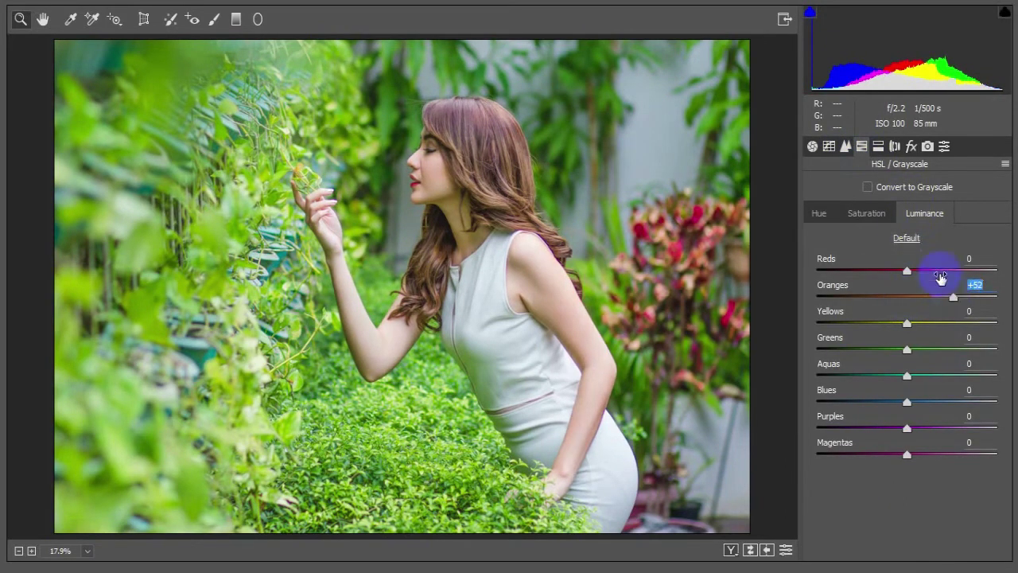
click(875, 214)
click(829, 216)
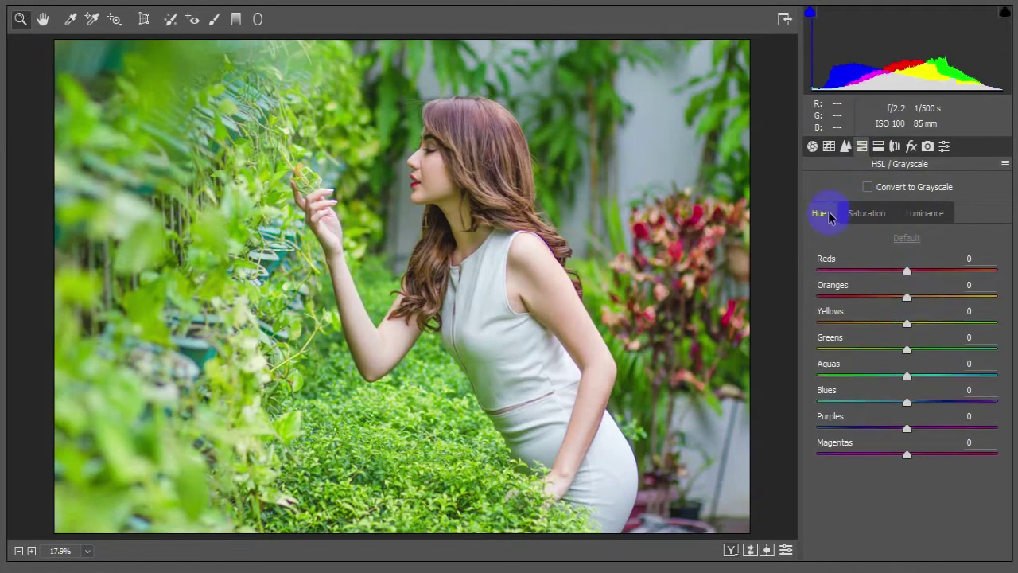
drag(907, 327, 795, 330)
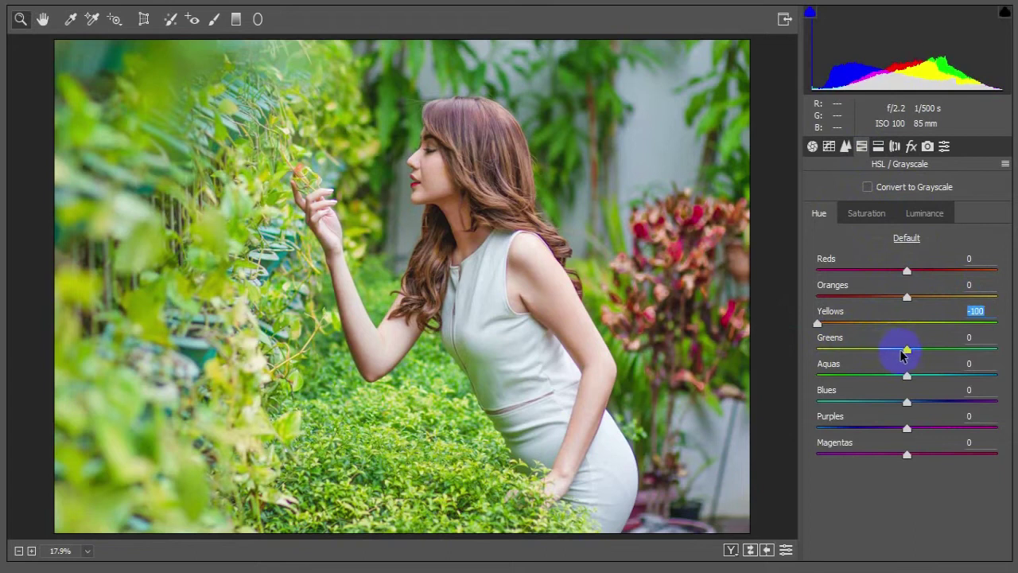
drag(906, 353, 771, 365)
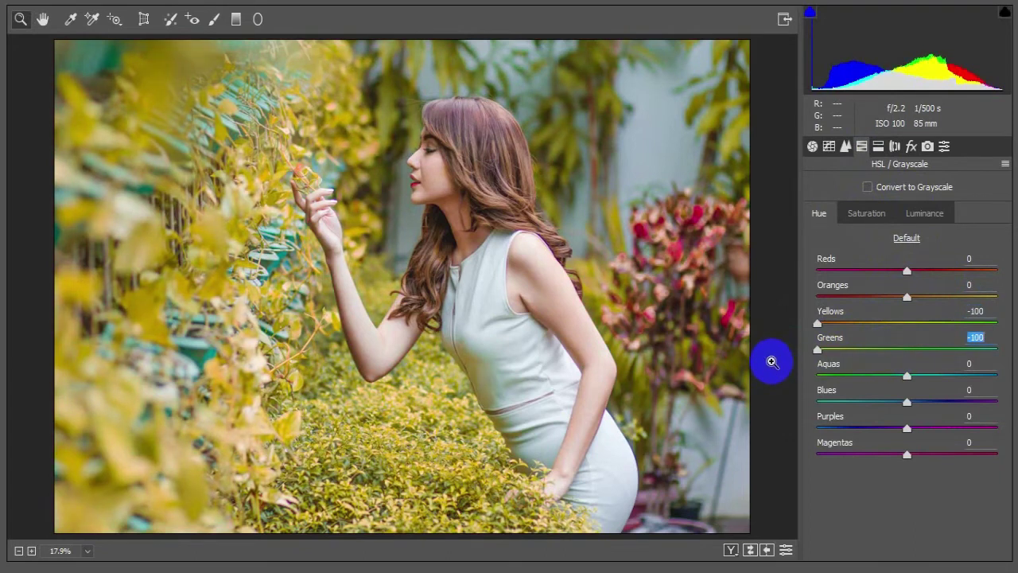
drag(907, 405, 859, 418)
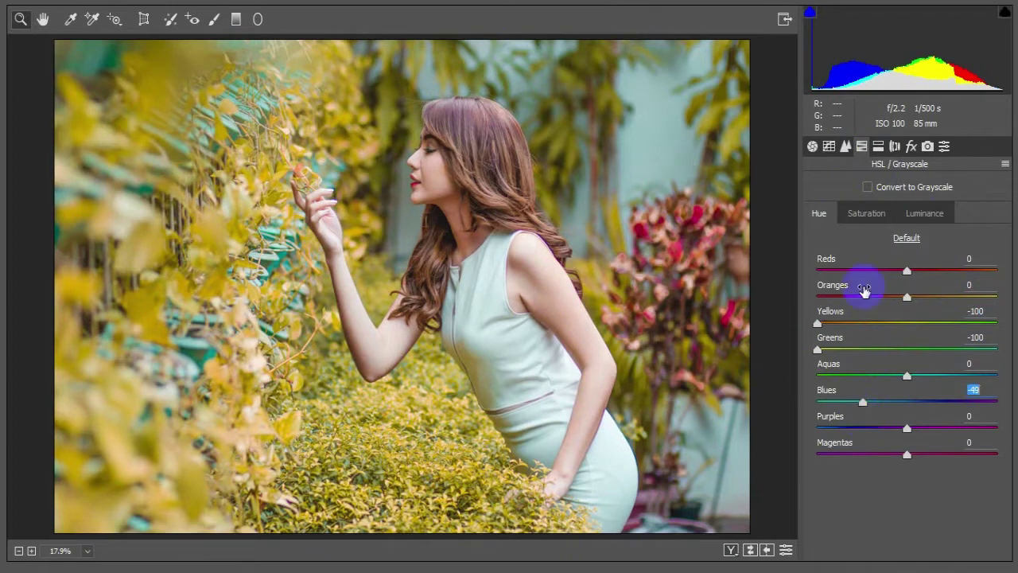
Split-tone the photo with highlights at hue 200, saturation 15, and shadows at hue 21, saturation 5.
click(878, 148)
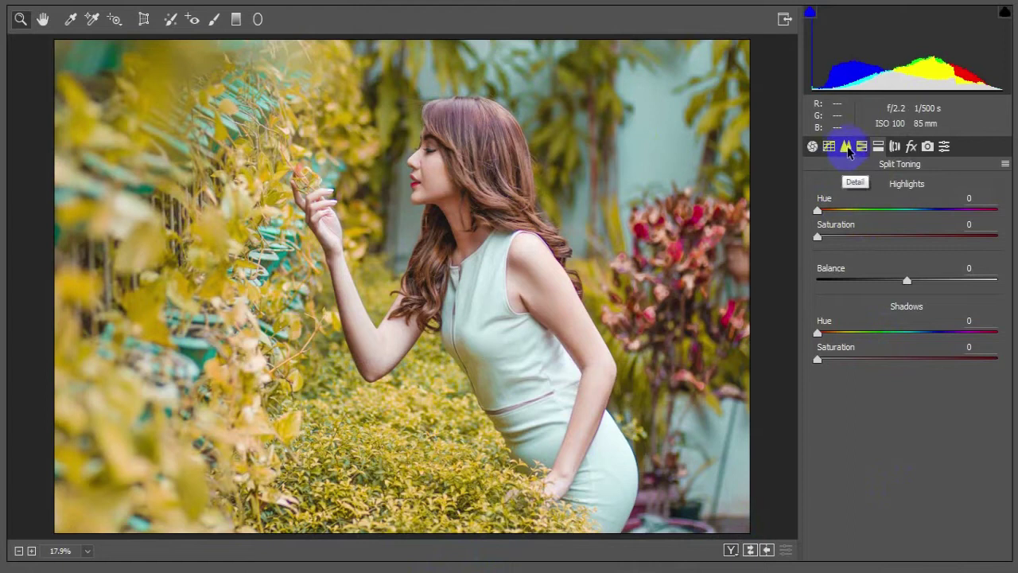
drag(820, 211, 923, 210)
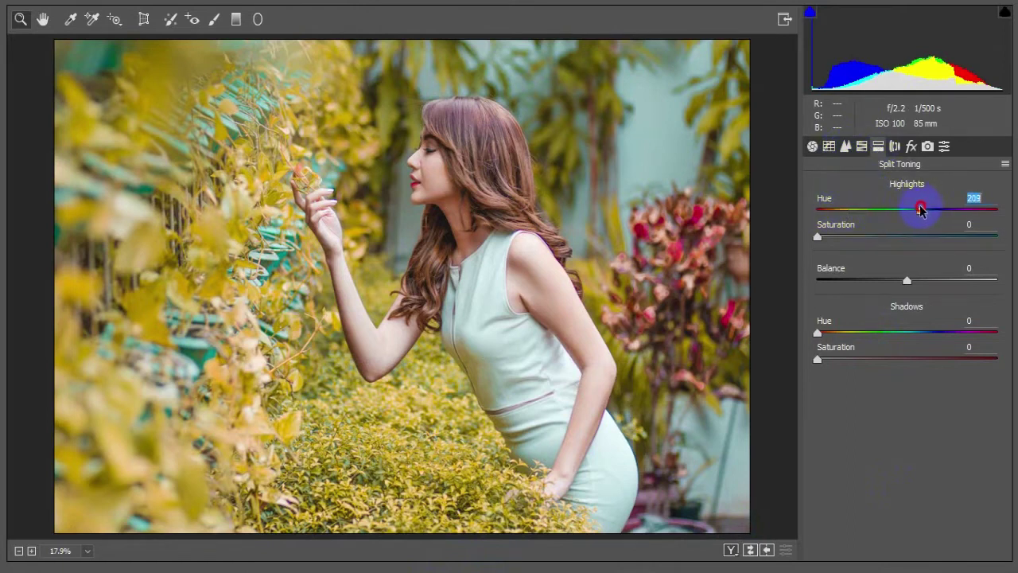
drag(818, 238, 836, 242)
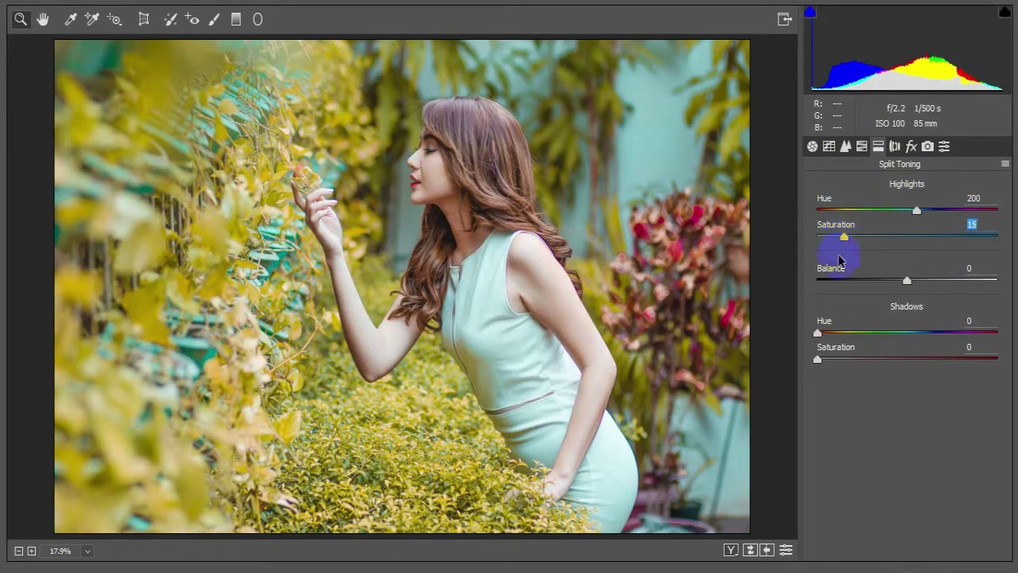
mouse_move(819, 335)
mouse_down()
mouse_move(868, 338)
mouse_move(838, 336)
mouse_up()
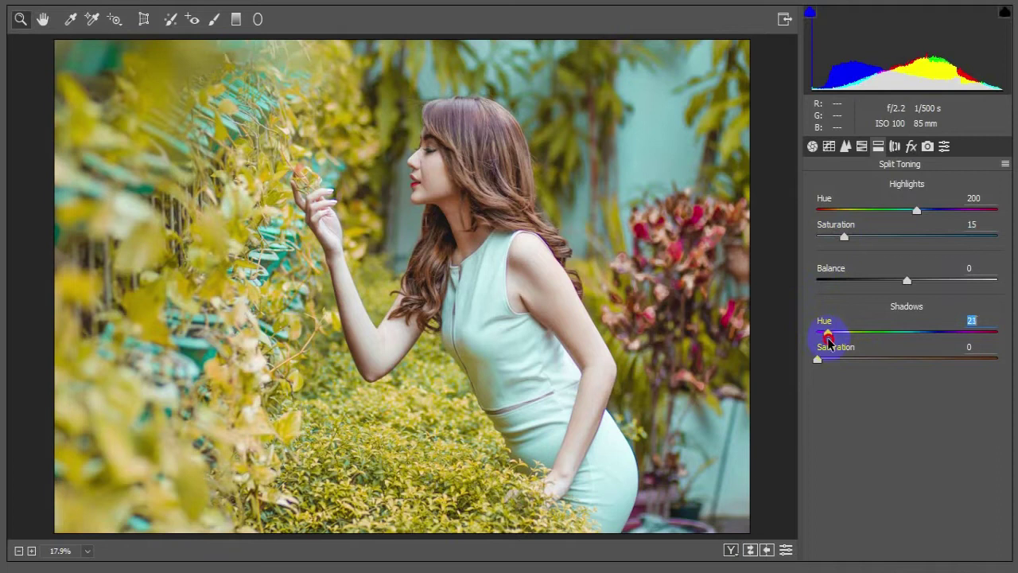
mouse_move(818, 361)
mouse_down()
mouse_move(836, 358)
mouse_move(814, 357)
mouse_move(827, 359)
mouse_up()
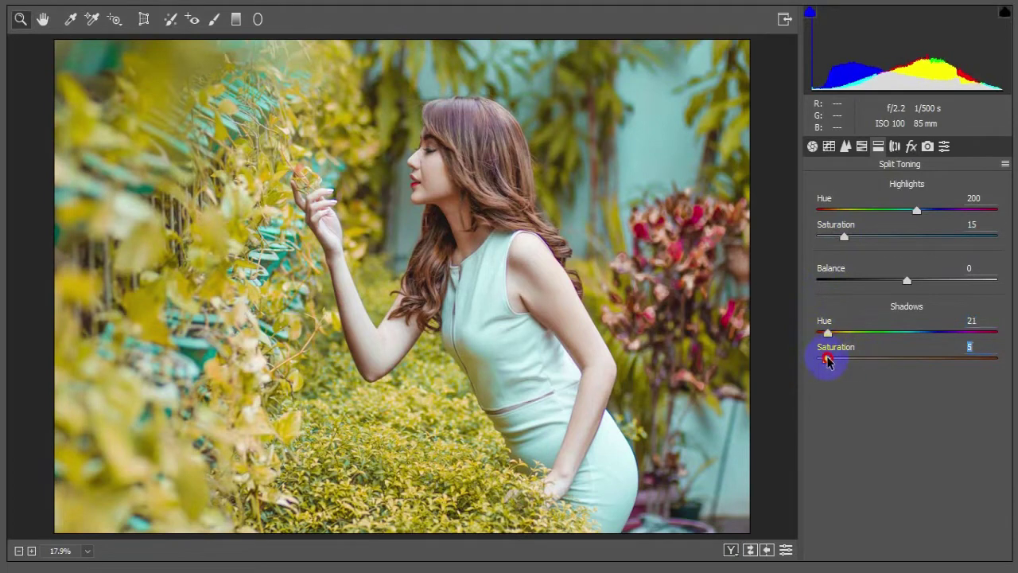
Set the Green Primary hue to -10 in the camera calibration and apply the Camera Raw adjustments to the layer.
click(927, 147)
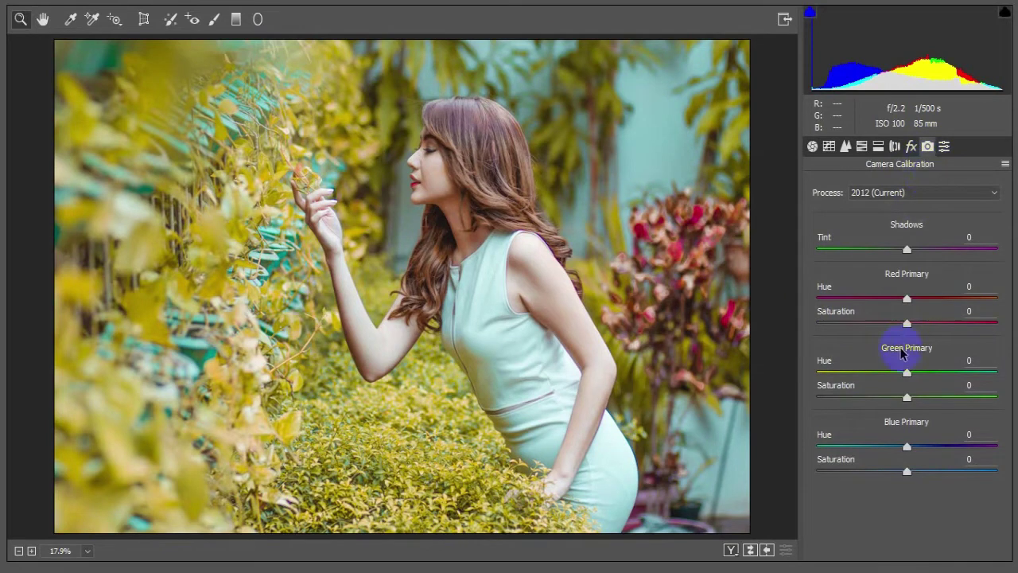
mouse_move(908, 376)
mouse_down()
mouse_move(795, 383)
mouse_move(847, 387)
mouse_move(857, 370)
mouse_move(919, 371)
mouse_move(901, 380)
mouse_up()
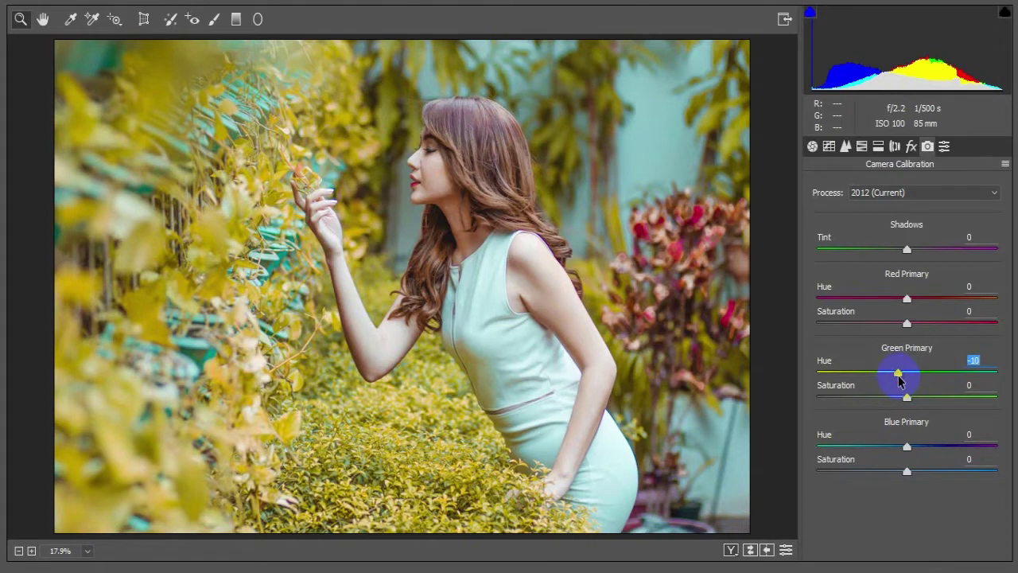
click(975, 565)
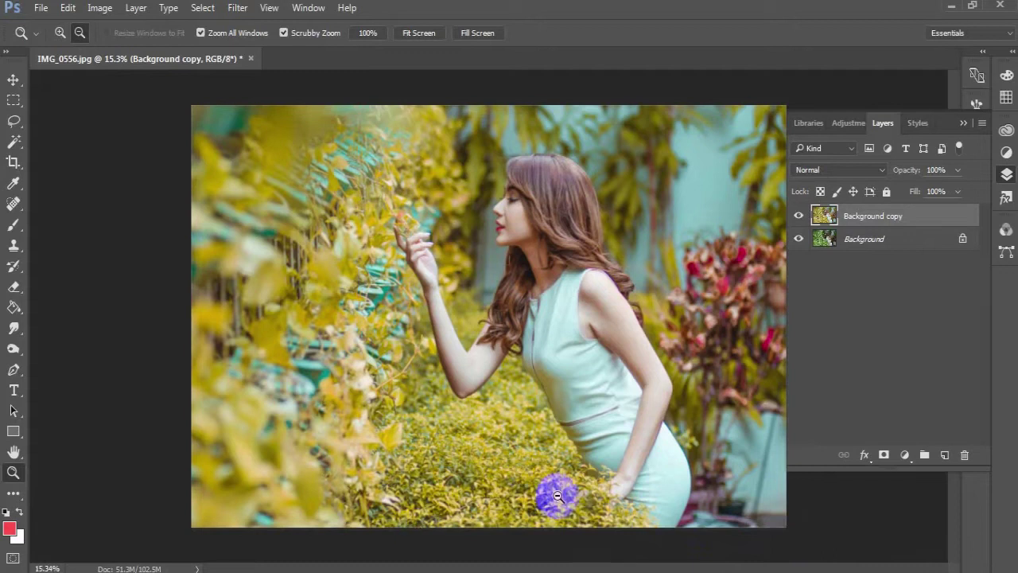
Add a new empty layer above the edited photo and set the foreground colour to bright yellow, about f9df00.
click(945, 454)
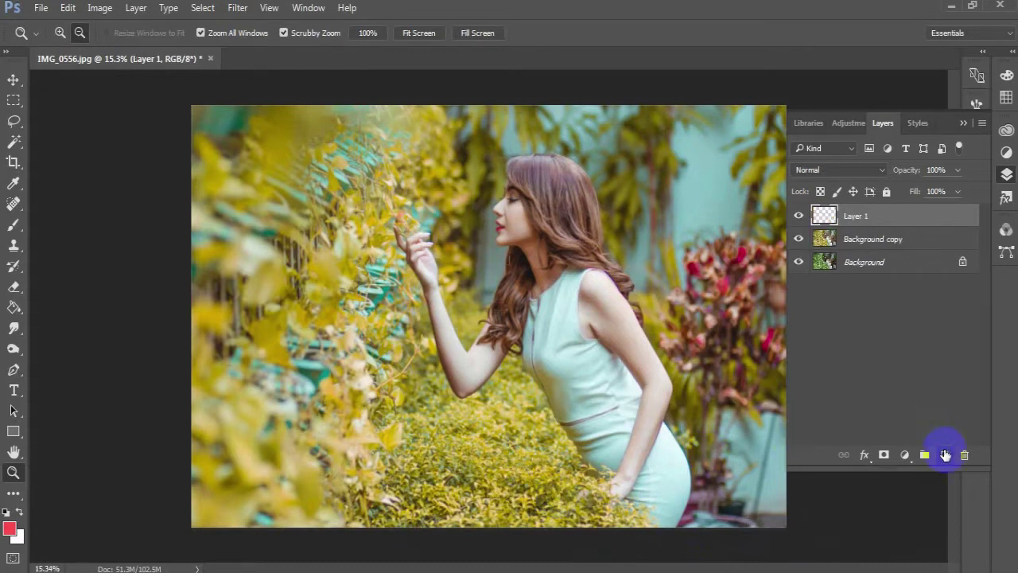
click(10, 528)
drag(524, 330, 515, 325)
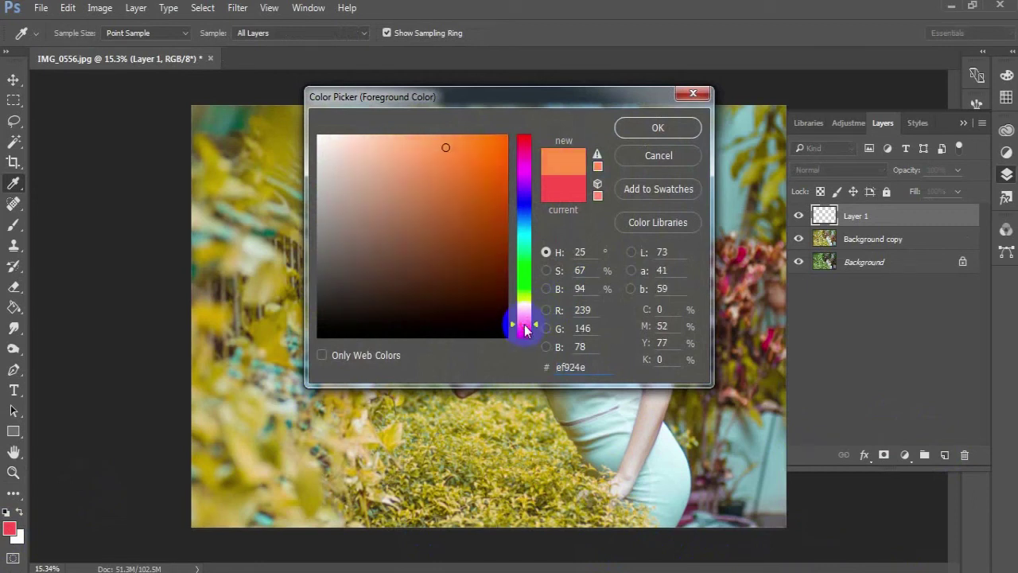
drag(568, 101, 476, 104)
drag(438, 328, 436, 316)
drag(405, 215, 432, 128)
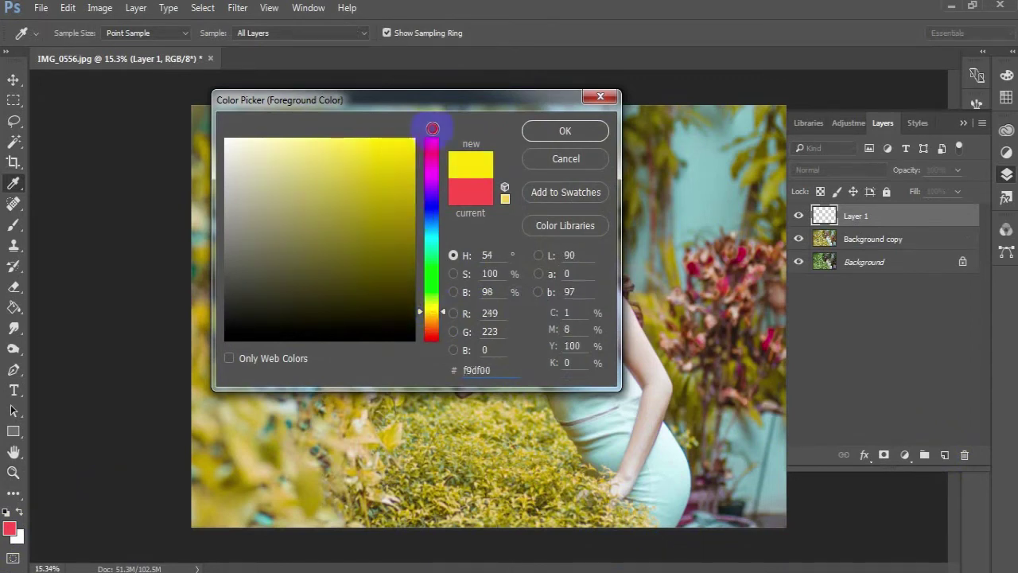
click(549, 129)
key(z)
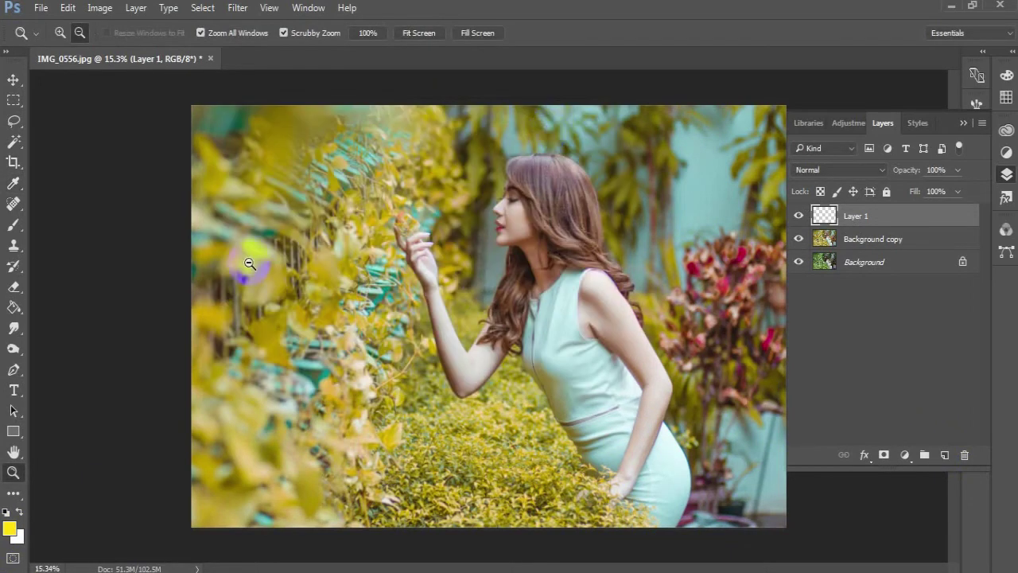
Set up the Gradient tool with the Foreground to Transparent preset and the radial style.
click(19, 310)
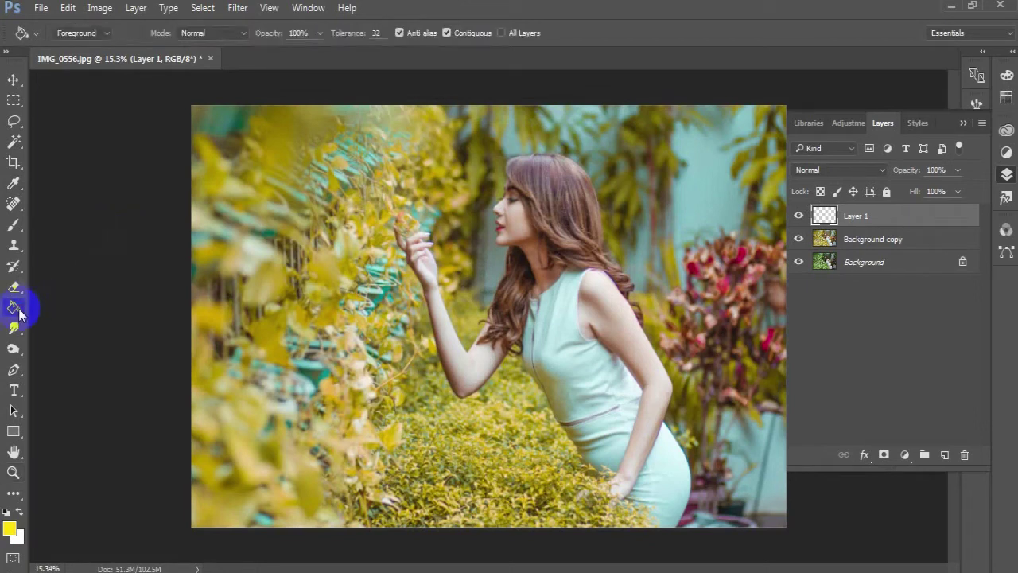
click(72, 298)
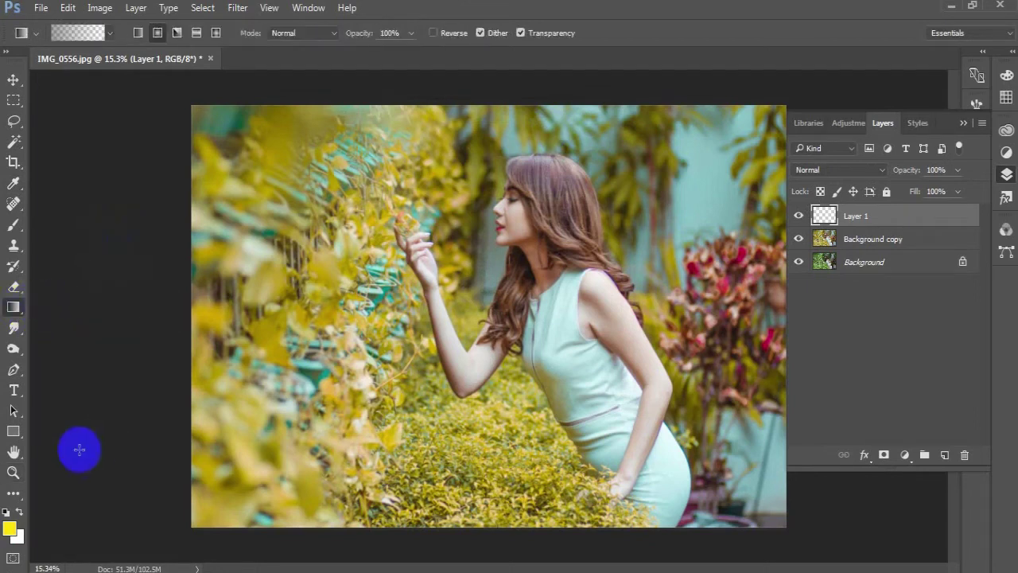
click(15, 475)
drag(156, 433, 143, 435)
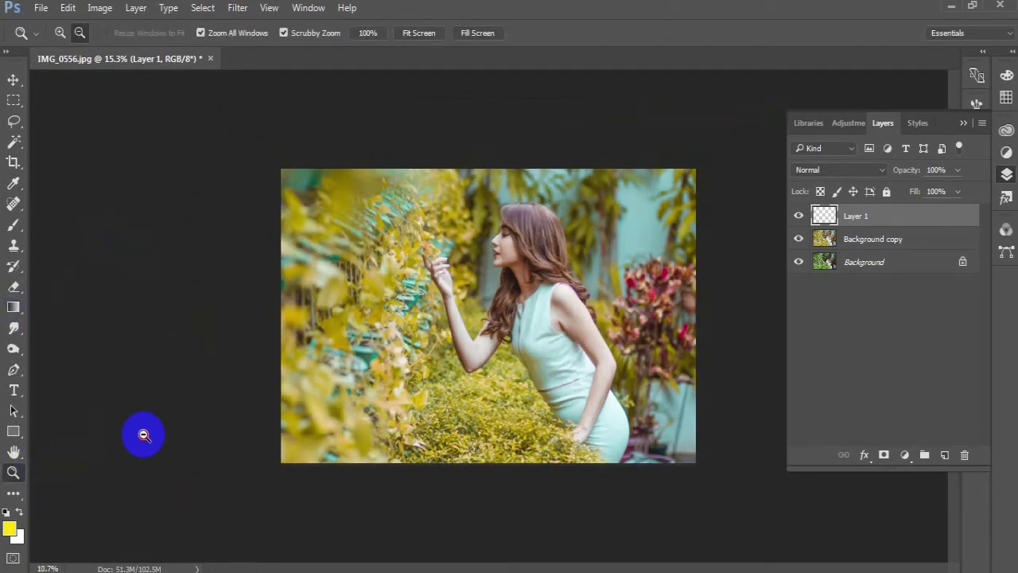
click(14, 308)
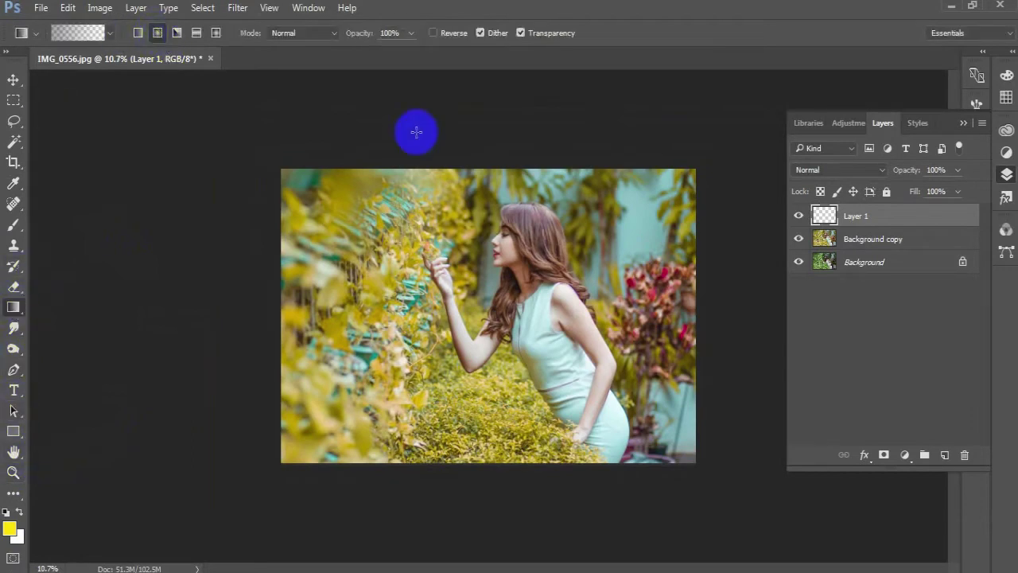
click(83, 38)
click(161, 209)
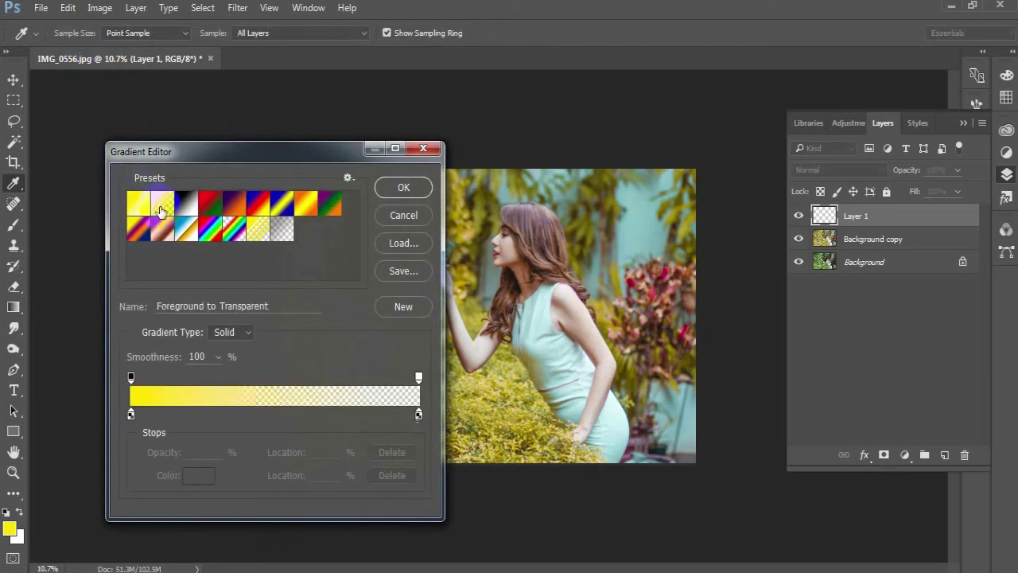
click(398, 188)
click(157, 33)
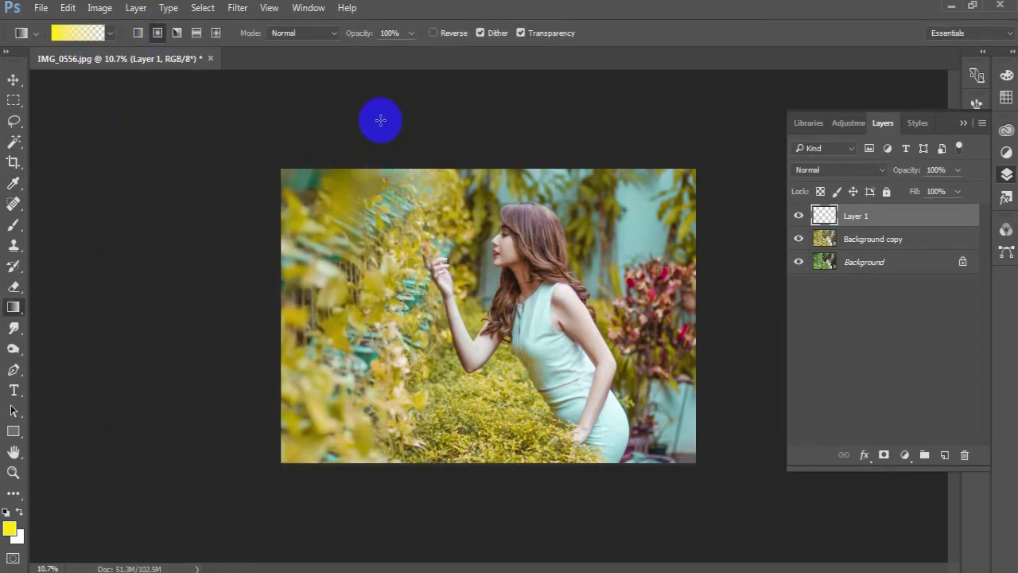
Draw the yellow radial gradient from above the photo down to the raised hand and set its layer's blend mode to Screen.
drag(409, 72, 423, 269)
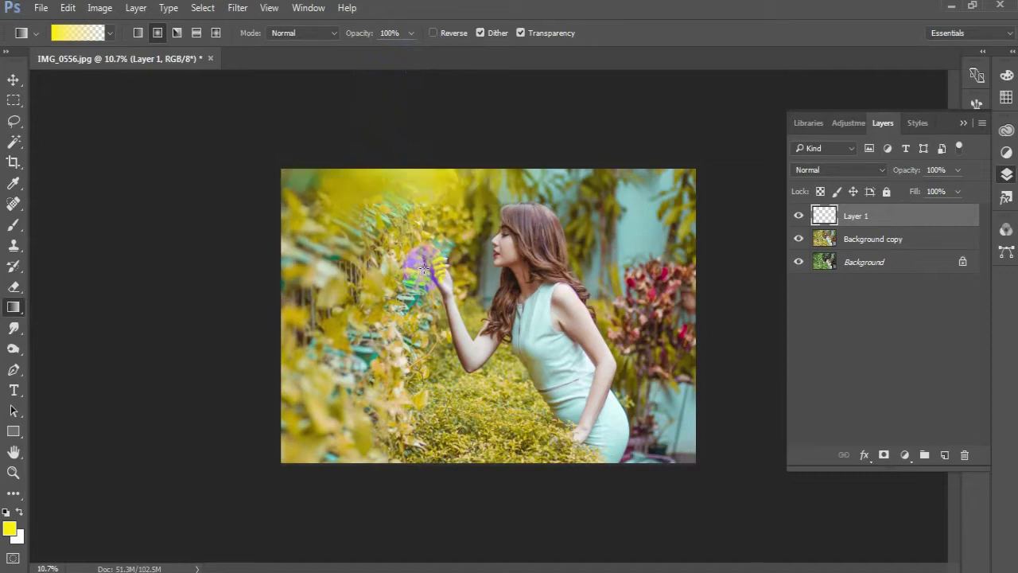
click(811, 172)
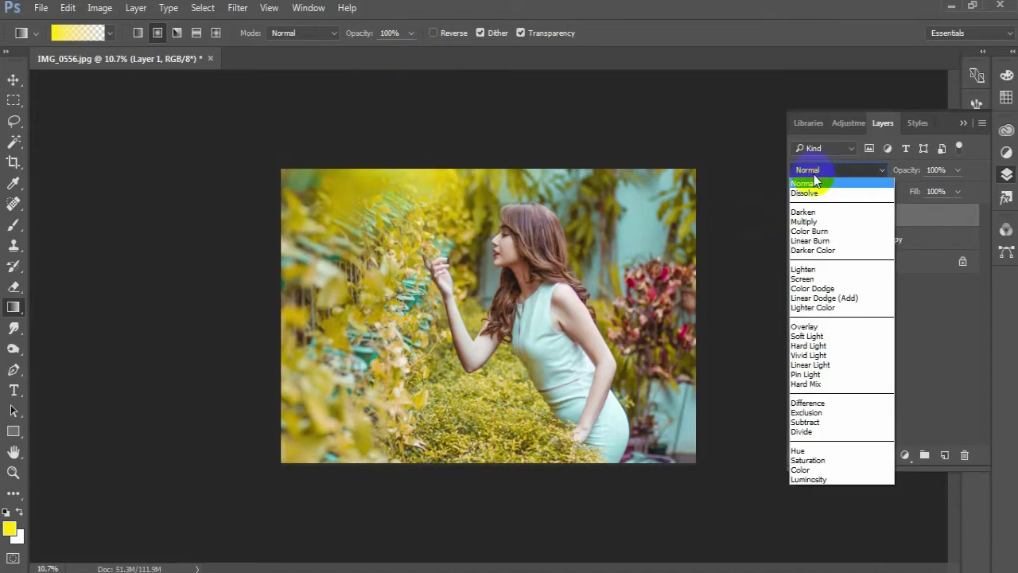
click(816, 279)
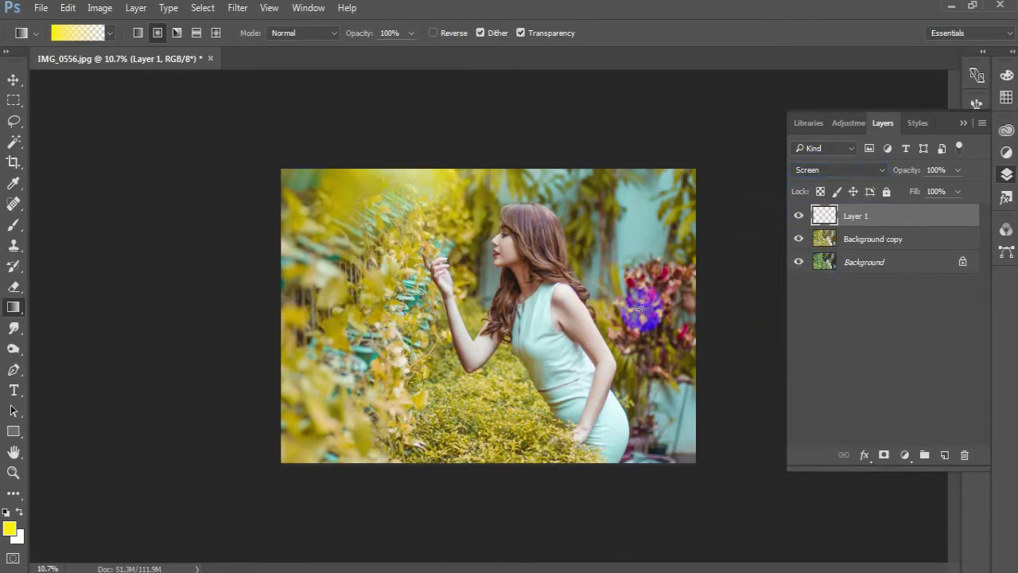
Add a Selective Color adjustment layer on top and set the Reds' Cyan to -100%.
click(1007, 154)
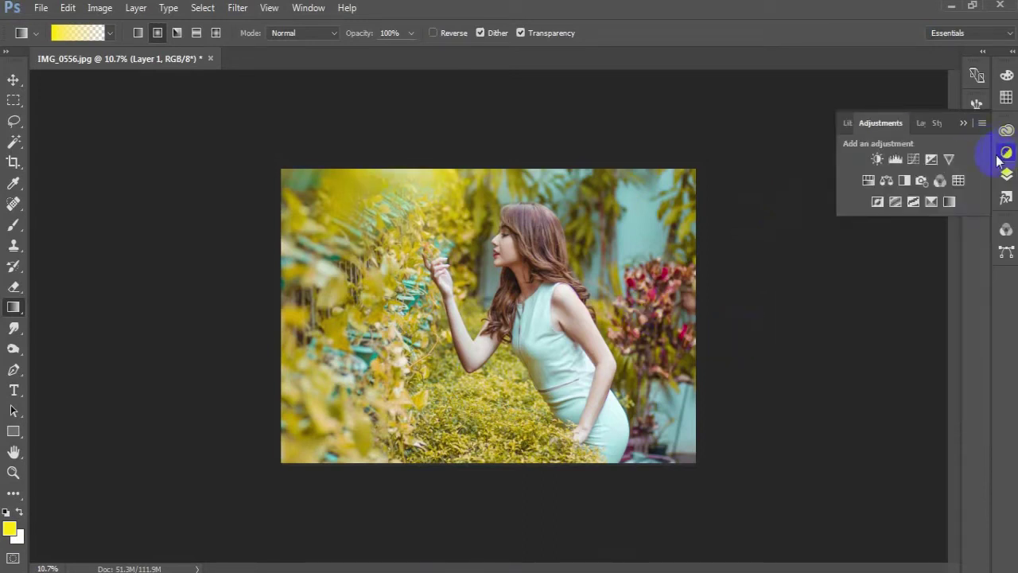
click(931, 203)
click(815, 172)
click(820, 181)
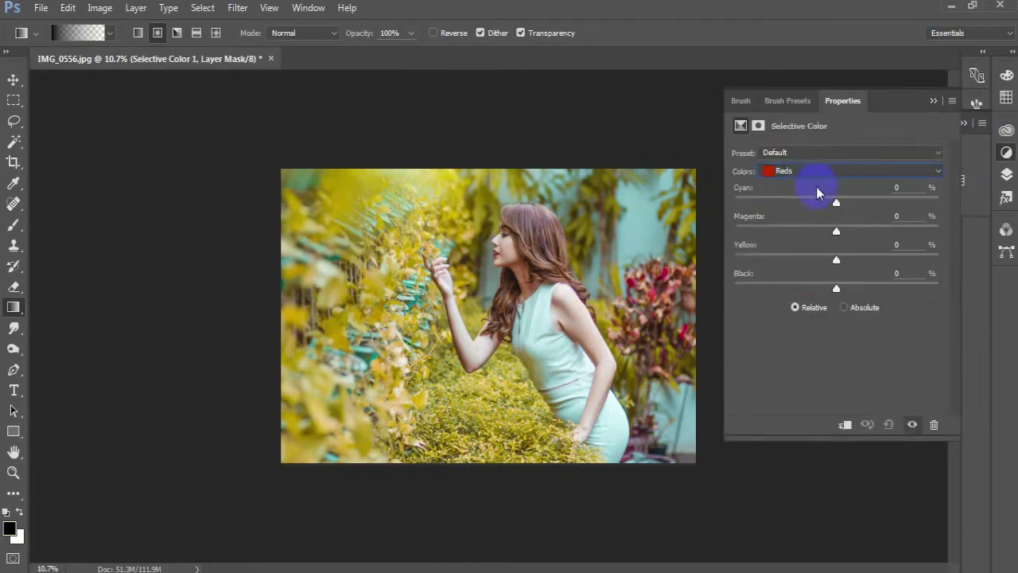
drag(835, 207, 756, 206)
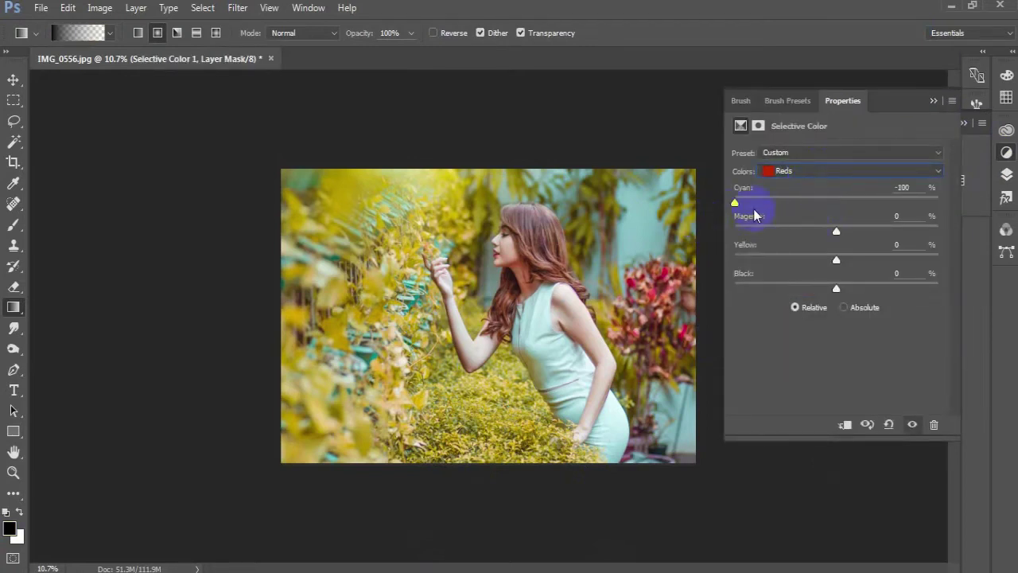
In the Selective Color adjustment, set the Yellows' Cyan to -100% and Black to about +6%.
click(829, 174)
click(819, 197)
drag(829, 209, 718, 221)
drag(837, 290, 848, 289)
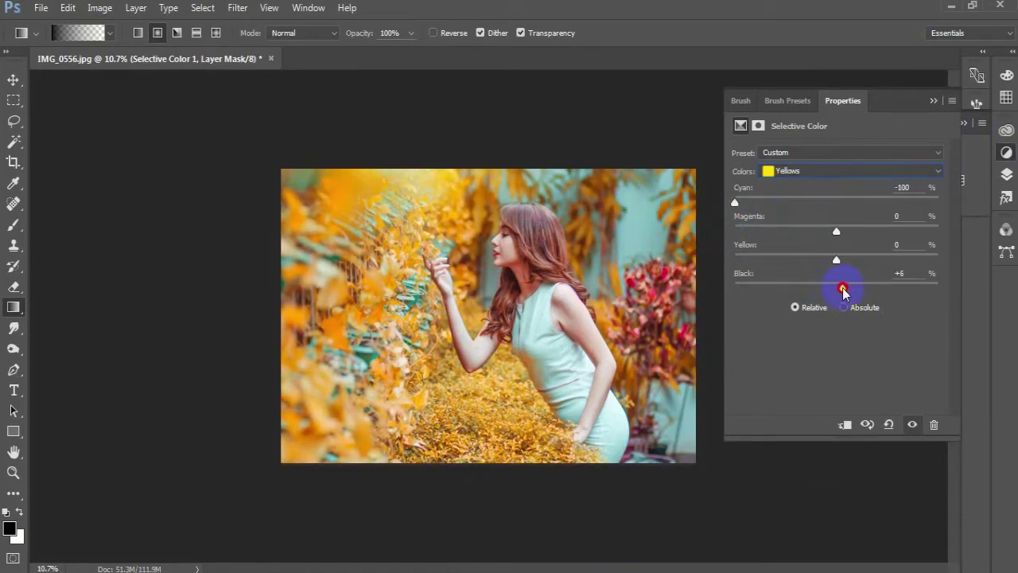
click(933, 101)
Paint black with a soft brush of about 200 px over the woman's arms and neck on the Selective Color mask.
click(1007, 177)
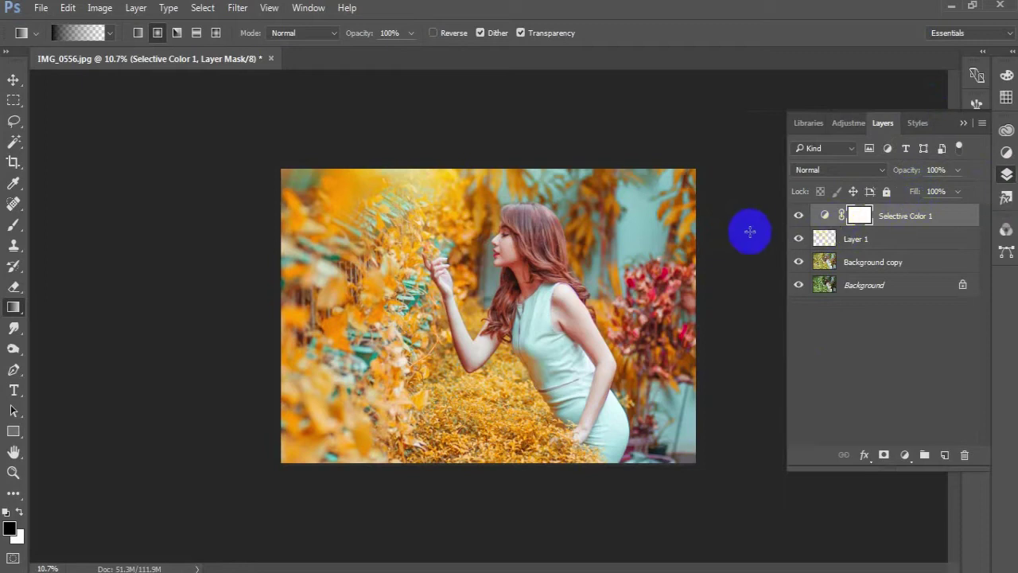
click(13, 226)
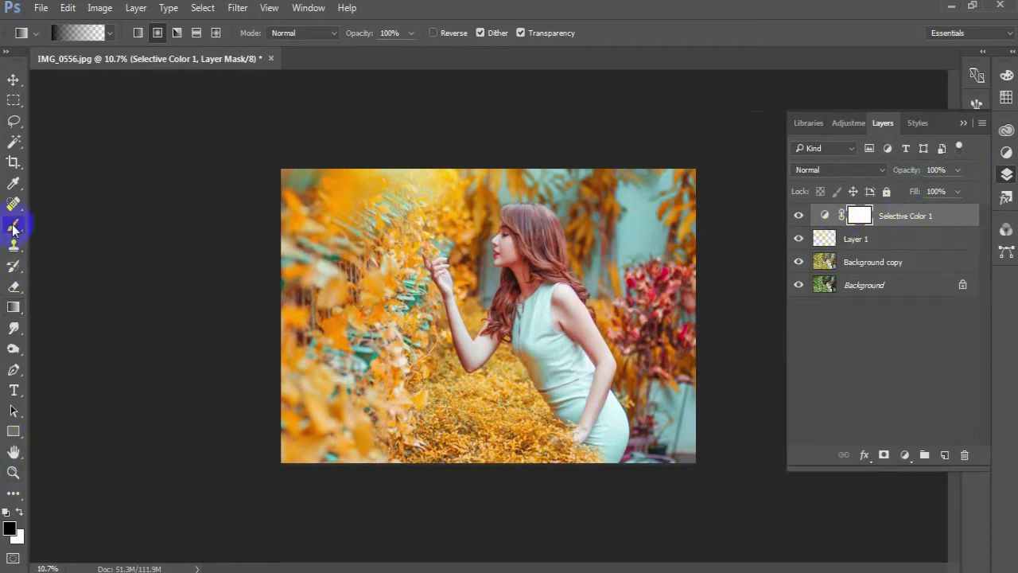
key(ctrl+plus)
key(ctrl+plus)
key(ctrl+plus)
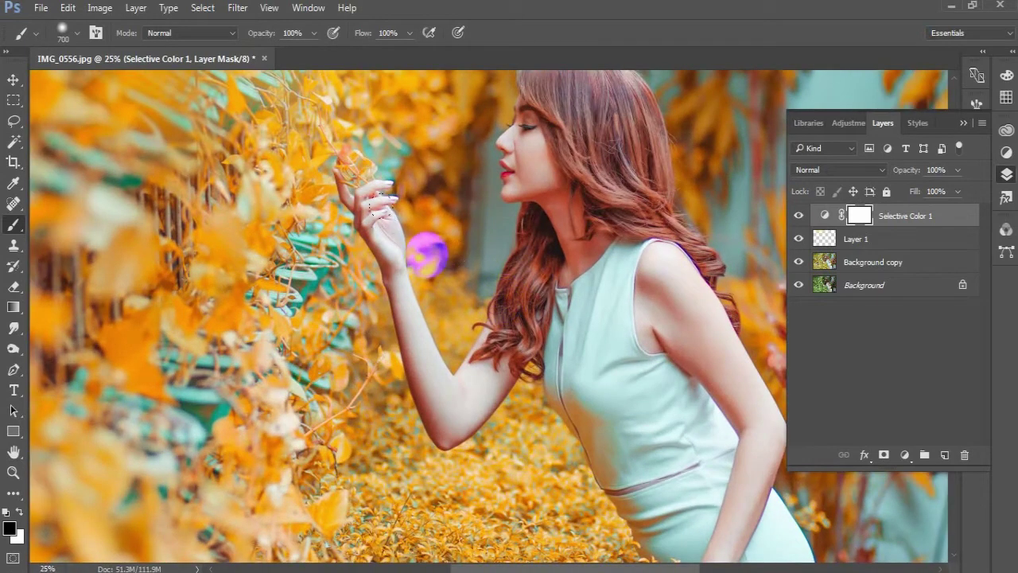
key(bracketright)
drag(407, 346, 433, 421)
mouse_move(477, 380)
mouse_down()
mouse_move(482, 335)
mouse_move(469, 390)
mouse_up()
mouse_move(534, 198)
mouse_down()
mouse_move(573, 255)
mouse_move(589, 234)
mouse_move(523, 126)
mouse_move(528, 200)
mouse_move(571, 229)
mouse_move(573, 253)
mouse_up()
mouse_move(685, 332)
mouse_down()
mouse_move(661, 338)
mouse_move(653, 310)
mouse_move(664, 274)
mouse_move(704, 304)
mouse_move(720, 346)
mouse_move(684, 321)
mouse_move(674, 342)
mouse_move(749, 428)
mouse_move(708, 333)
mouse_move(737, 390)
mouse_move(712, 355)
mouse_move(628, 492)
mouse_up()
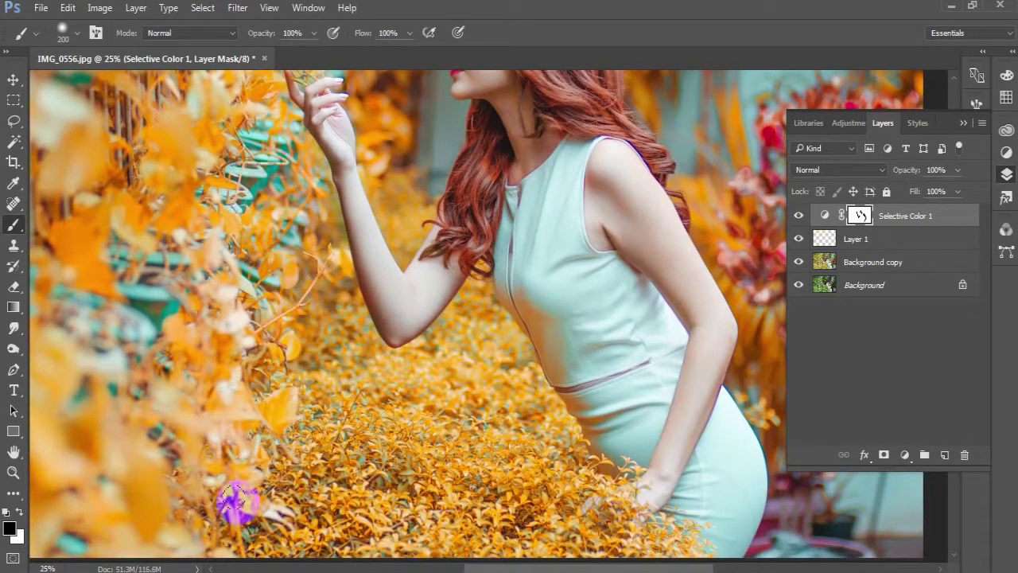
click(14, 472)
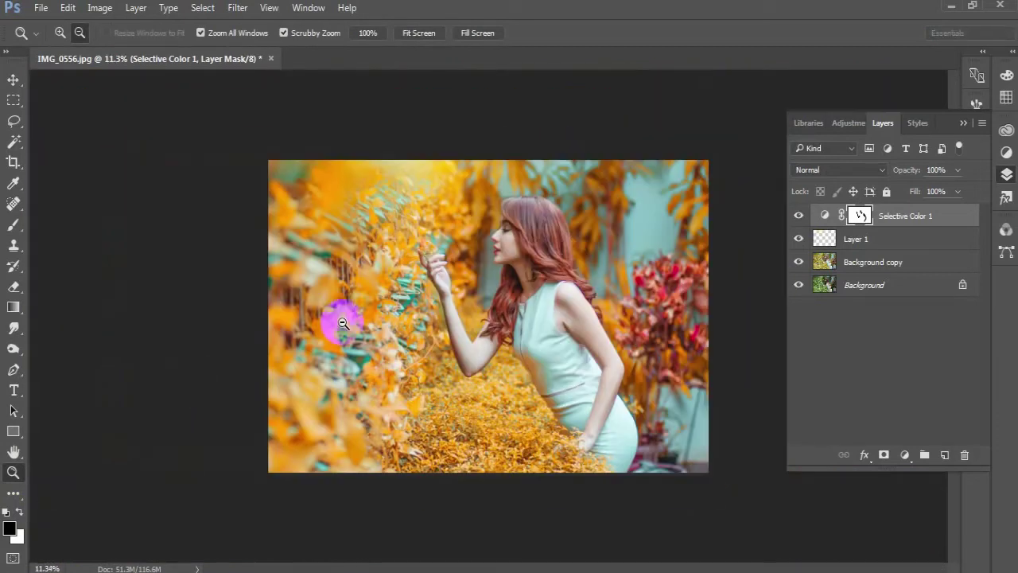
Add a Gradient Fill layer above the Selective Color layer using the Neutral Density preset.
click(1006, 152)
click(1006, 152)
click(1006, 173)
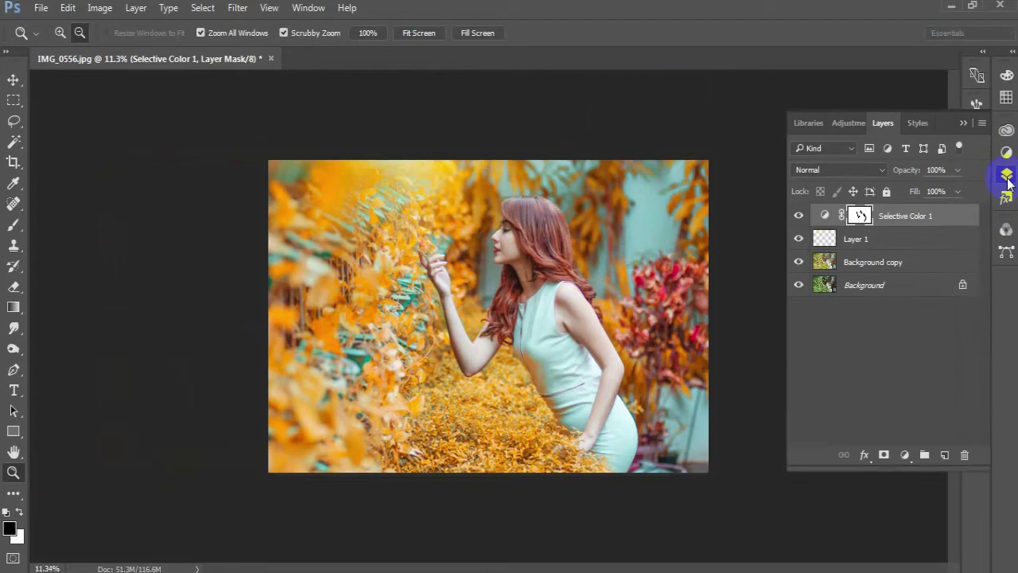
click(905, 455)
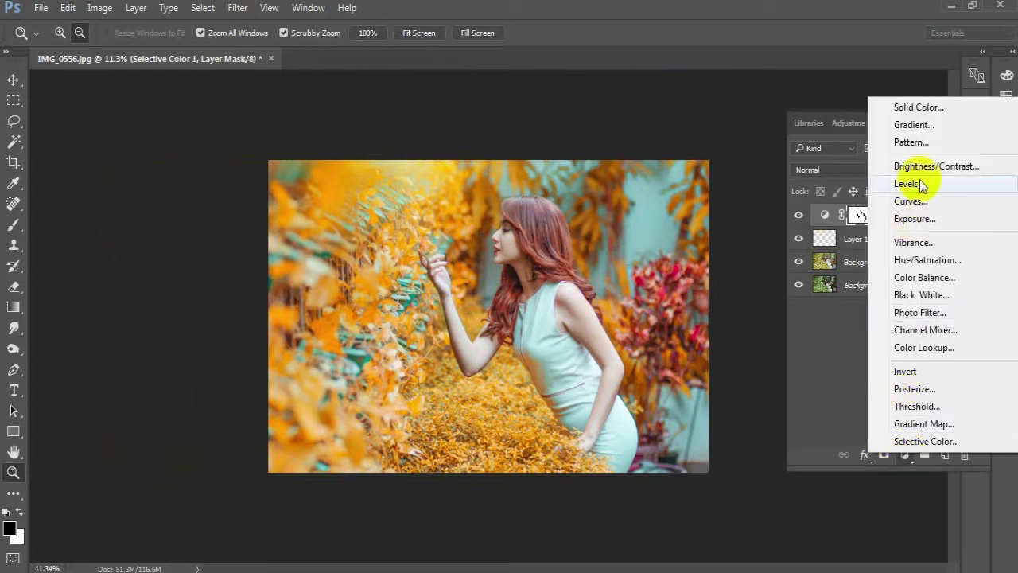
click(916, 124)
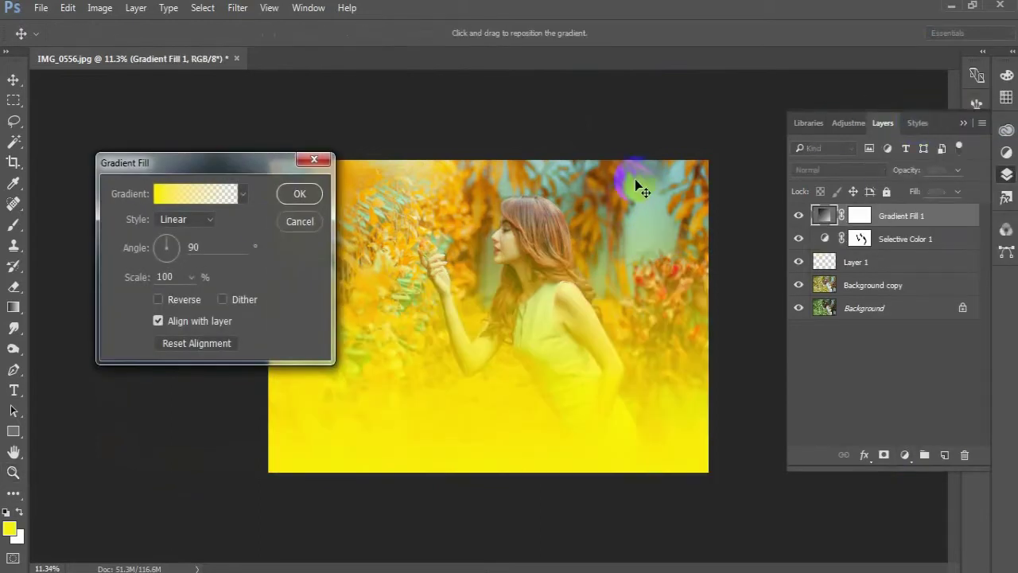
click(216, 198)
click(289, 238)
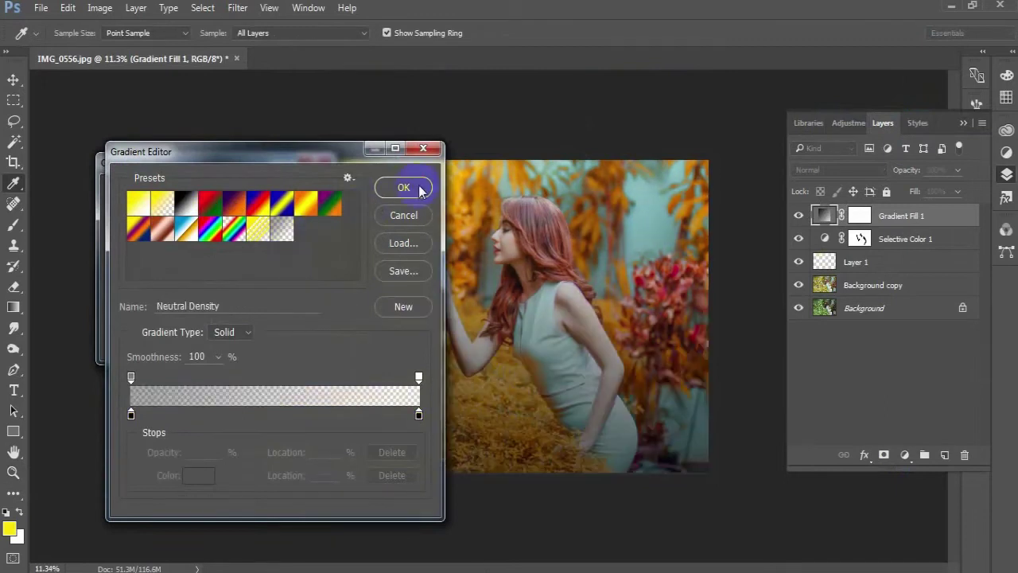
click(405, 187)
Reverse the gradient fill, set its style to Radial and shift its centre towards the woman's face.
click(186, 299)
click(191, 219)
click(173, 243)
drag(409, 273, 512, 246)
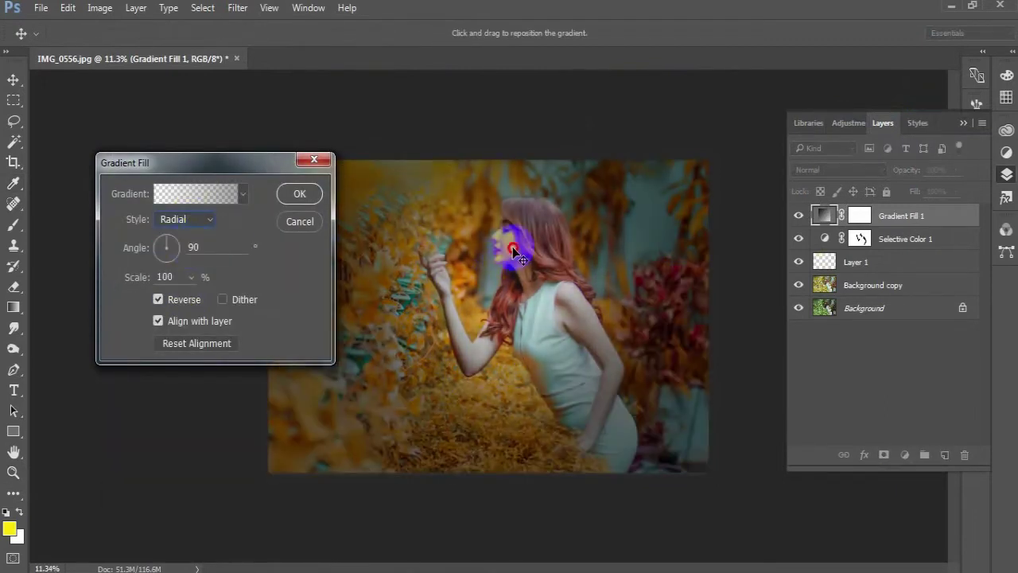
Set the gradient fill's angle to 42.95° and its scale to 308%, and apply it.
click(191, 278)
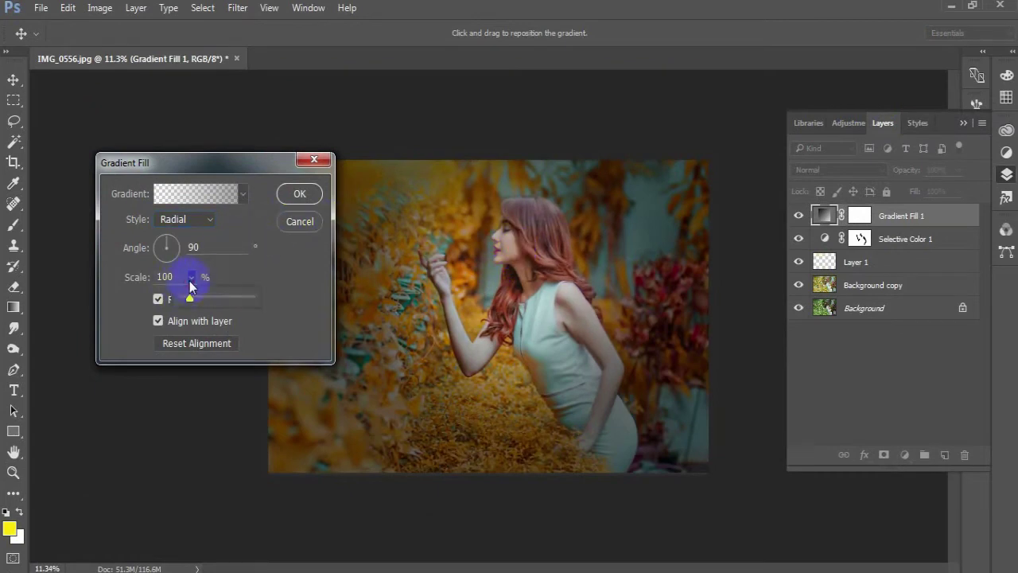
drag(191, 303, 197, 303)
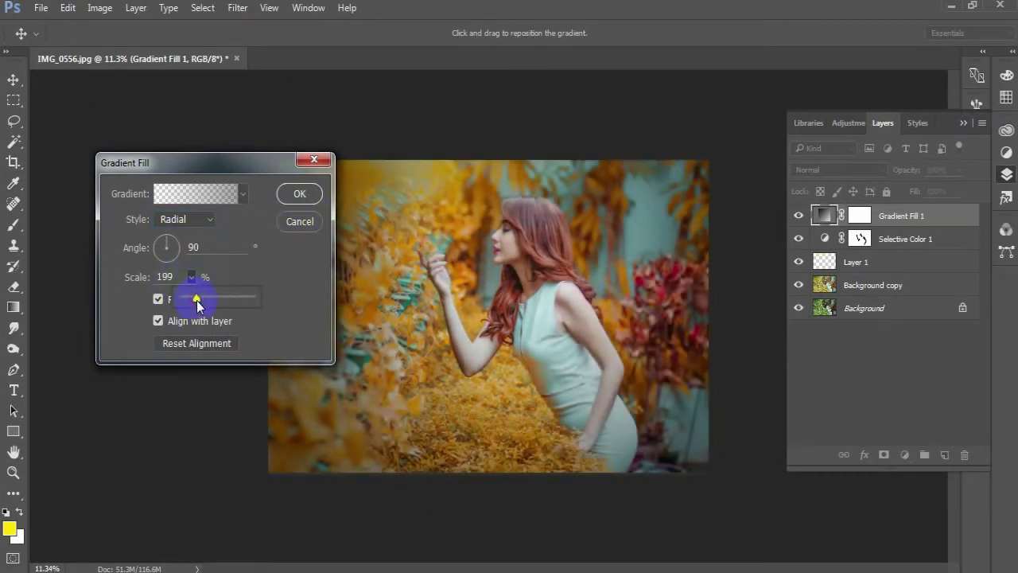
drag(234, 165, 242, 103)
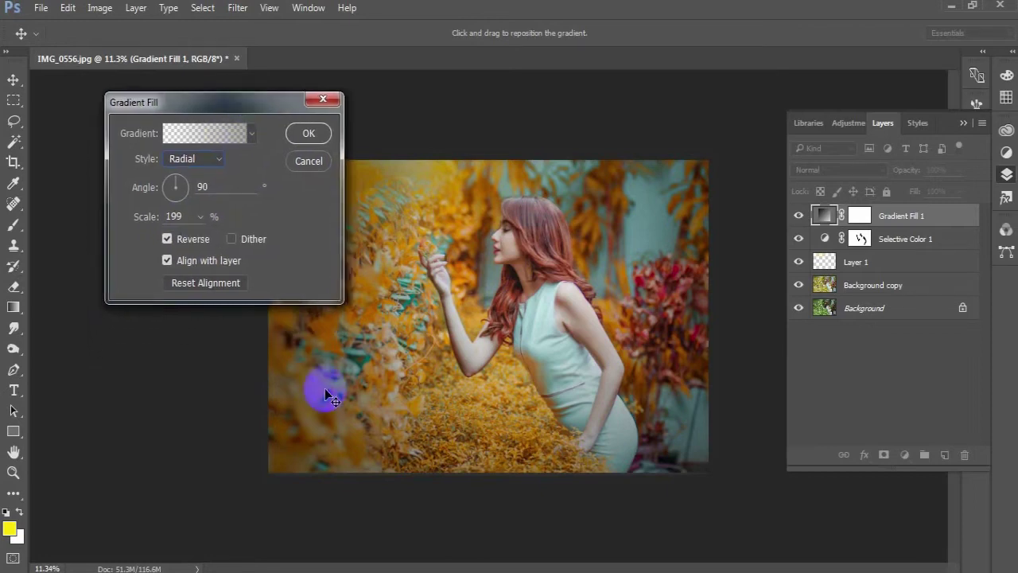
drag(176, 187, 198, 170)
click(200, 217)
drag(199, 236, 205, 238)
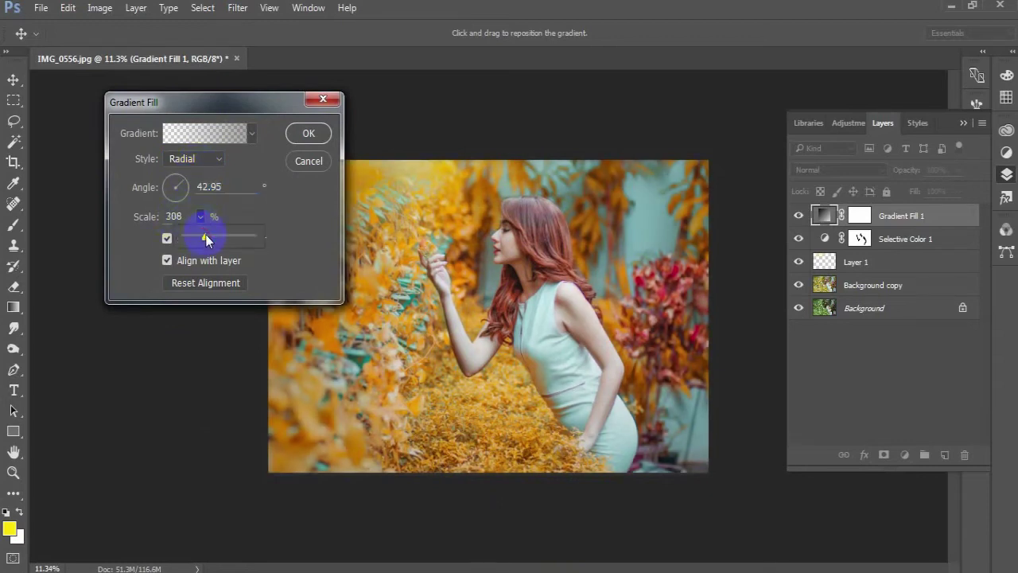
click(301, 133)
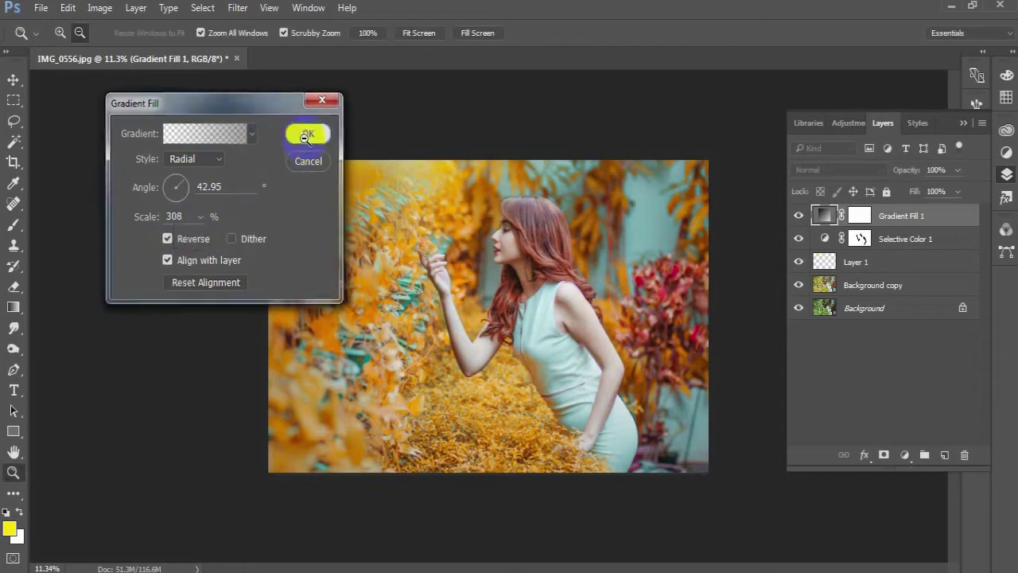
key(z)
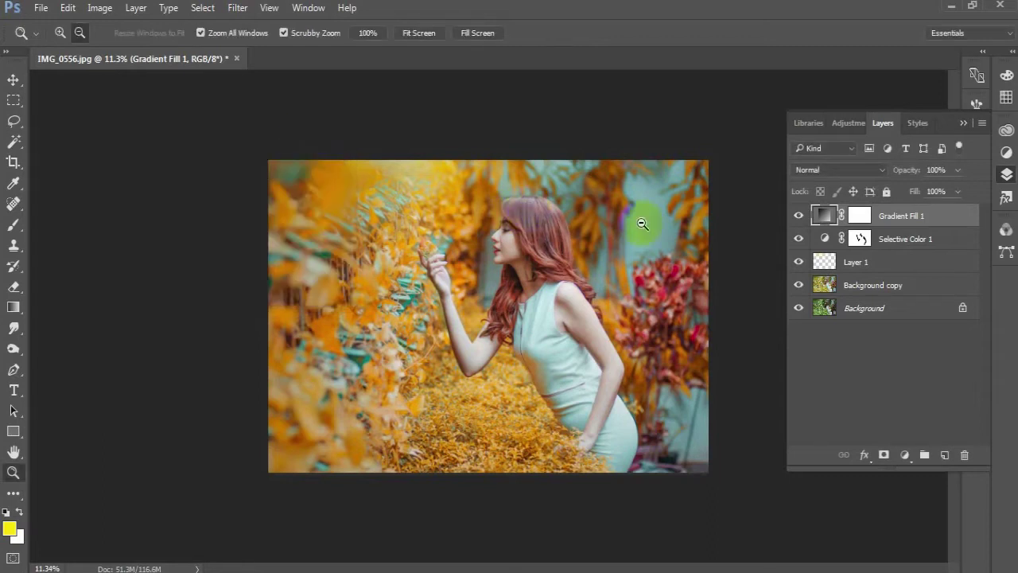
Add a new top layer and fill it with the merged image using Apply Image with Multiply blending at 100% opacity.
click(945, 455)
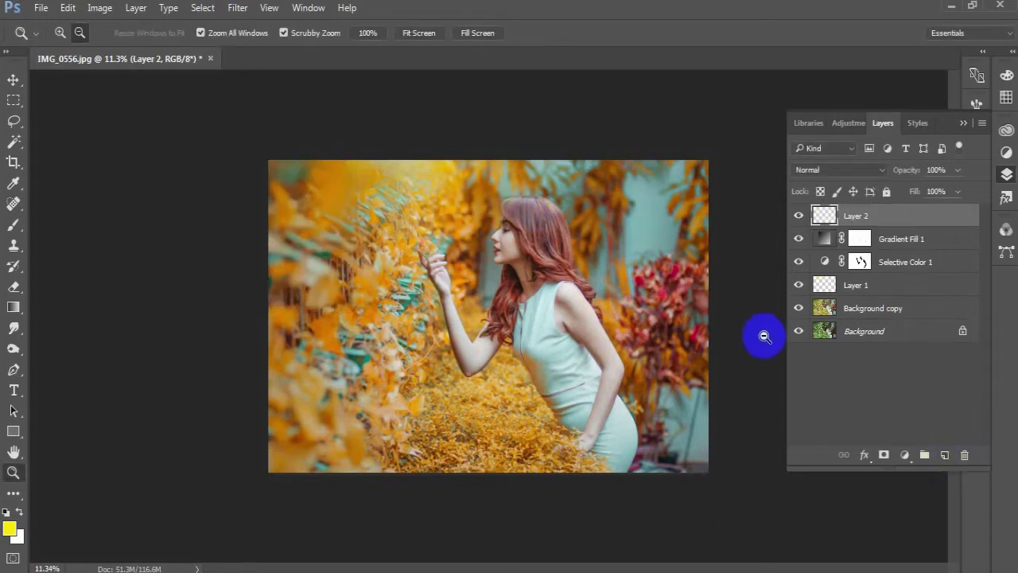
click(99, 8)
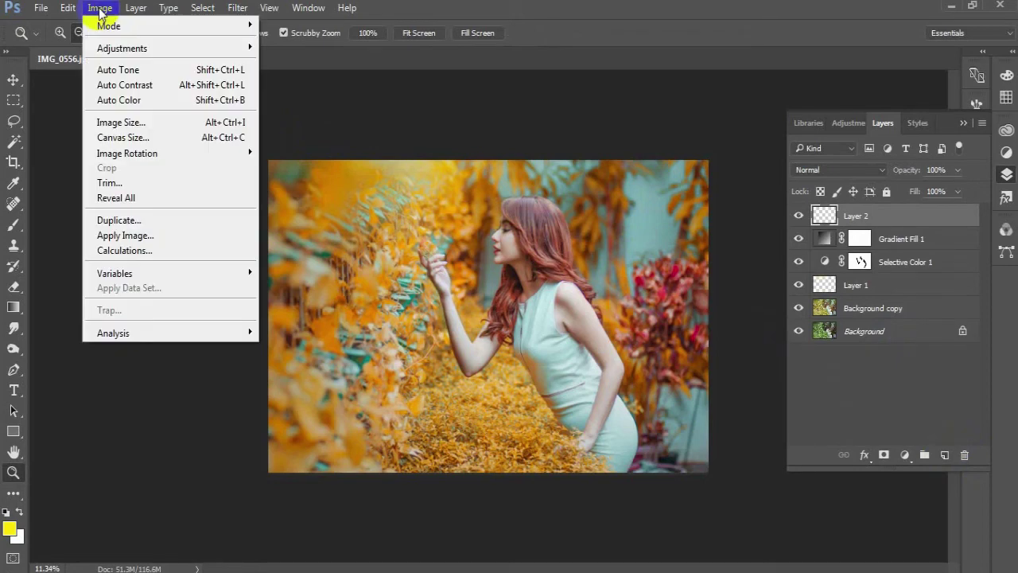
click(173, 235)
drag(443, 135, 275, 127)
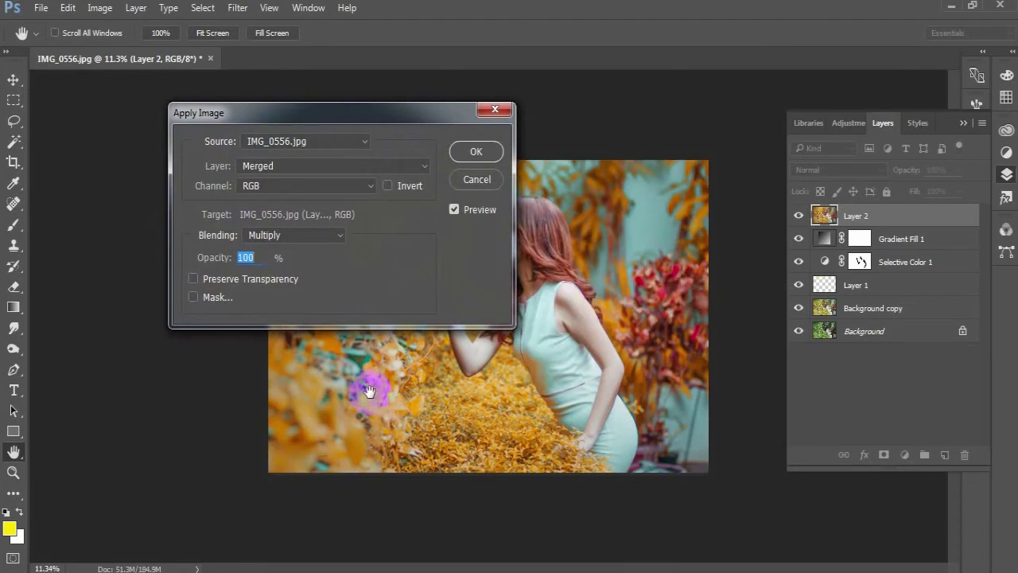
drag(359, 113, 394, 103)
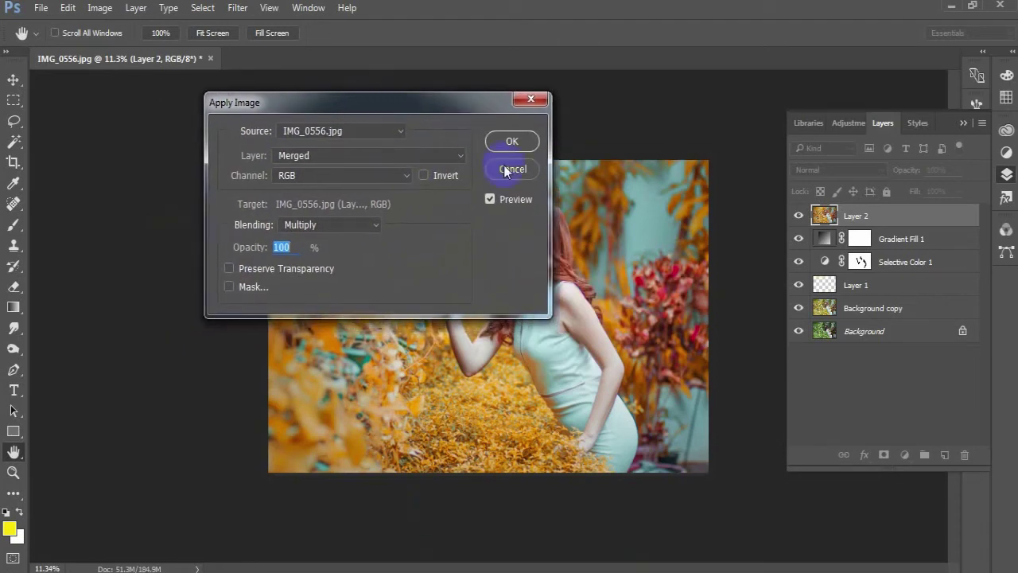
click(513, 145)
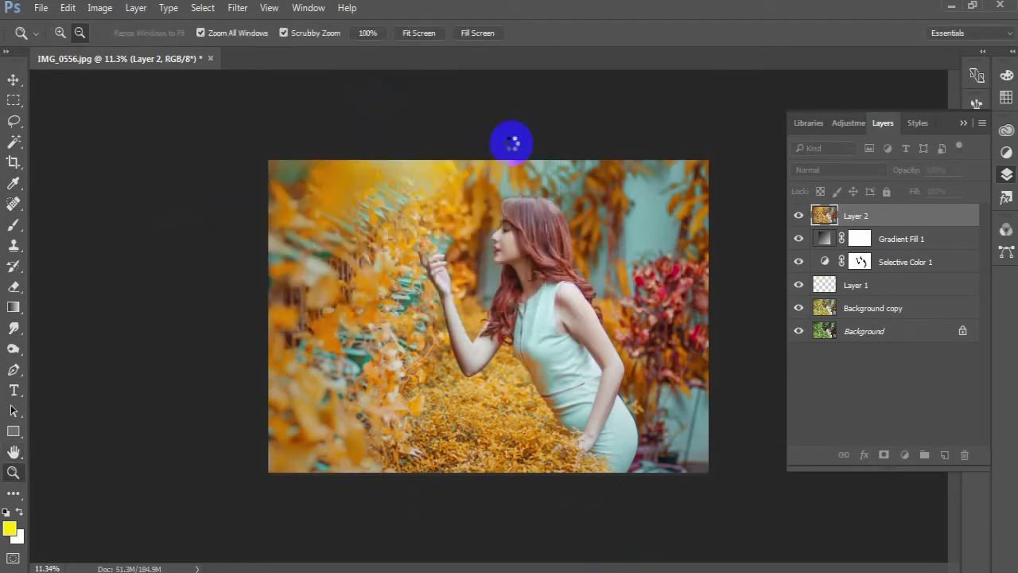
drag(799, 238, 802, 310)
drag(799, 239, 798, 308)
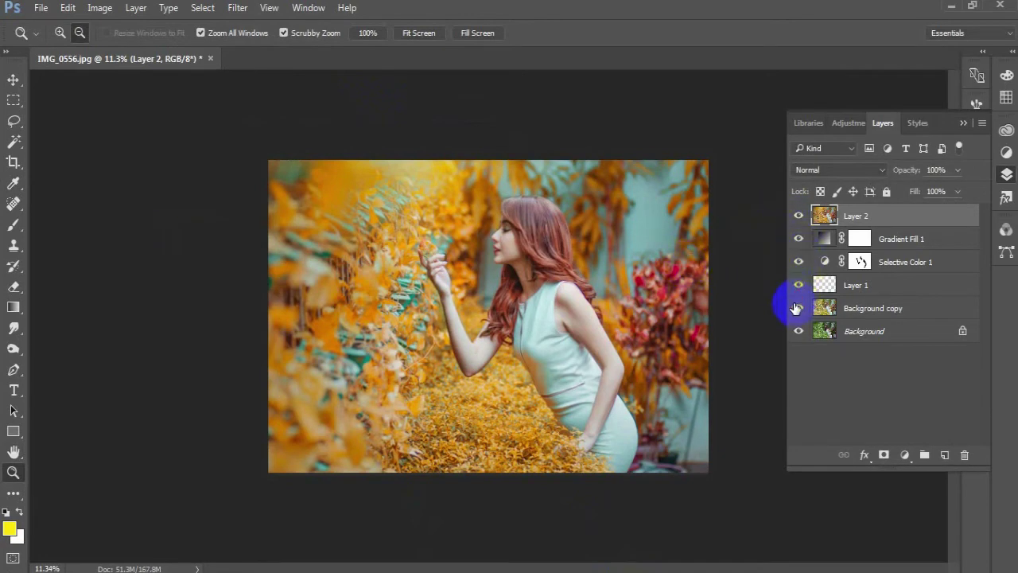
Open Color Efex Pro 4 for the merged top layer and browse the complete filter list.
click(268, 7)
mouse_move(238, 8)
mouse_move(412, 340)
click(455, 341)
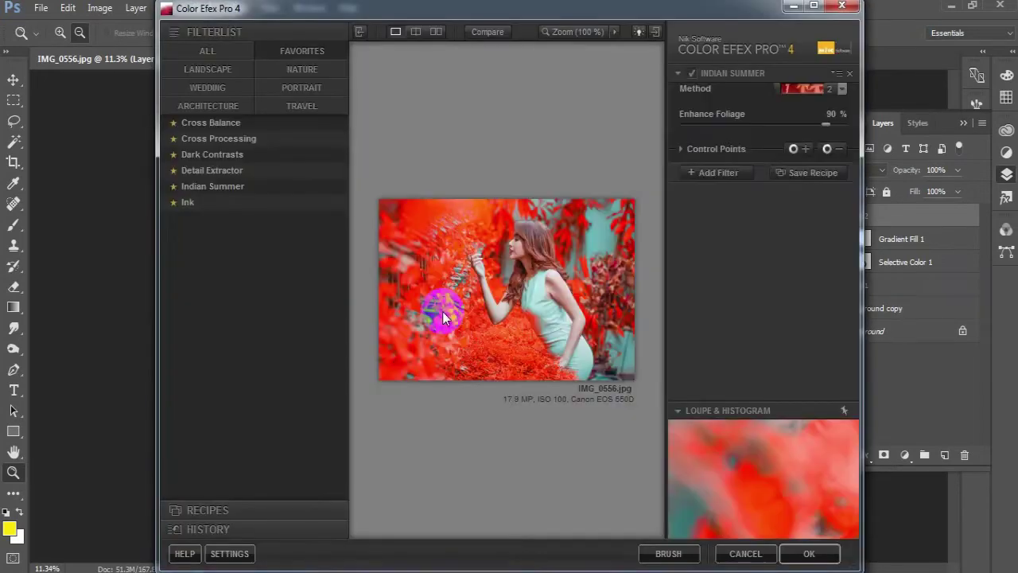
drag(632, 15, 484, 5)
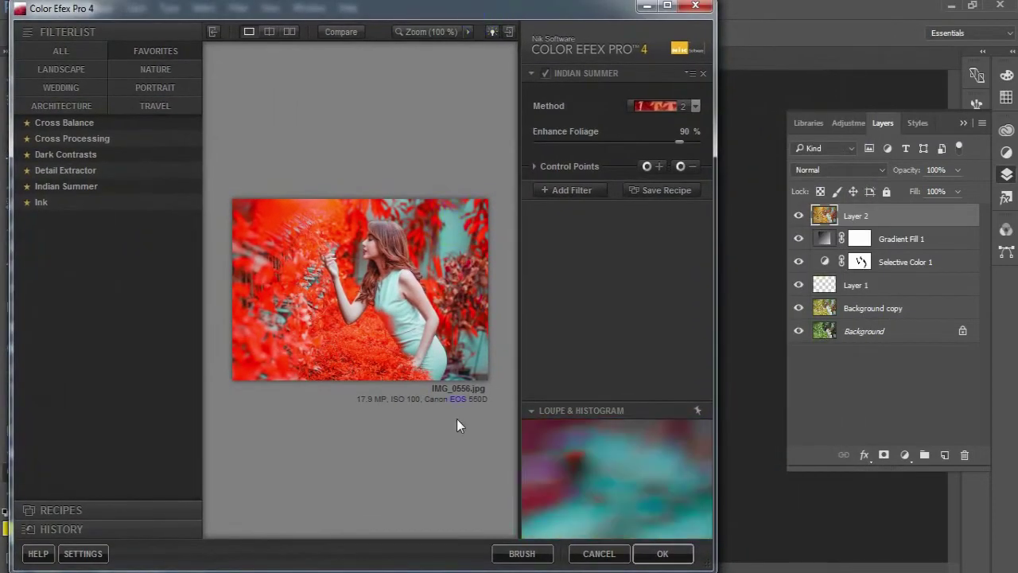
click(105, 99)
click(74, 53)
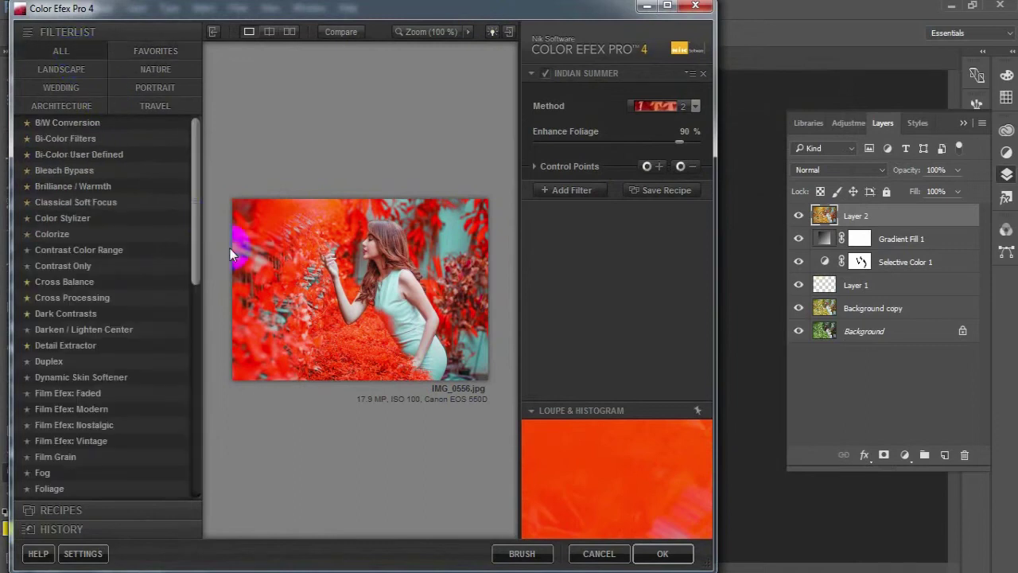
drag(195, 271, 206, 377)
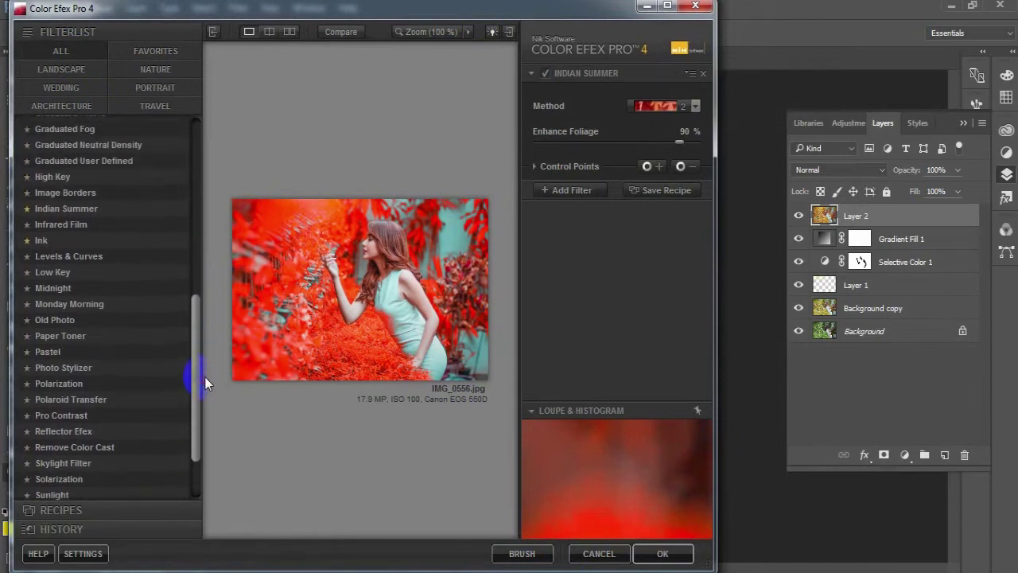
Apply the Photo Stylizer filter with Varitone style 3 and a strength of 0% to the top layer.
click(85, 370)
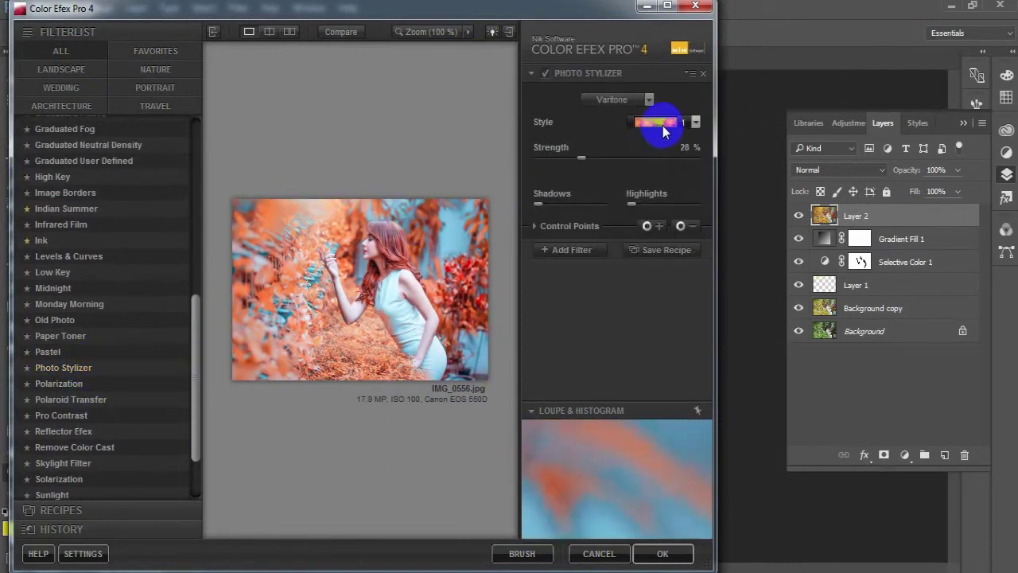
click(665, 126)
click(663, 168)
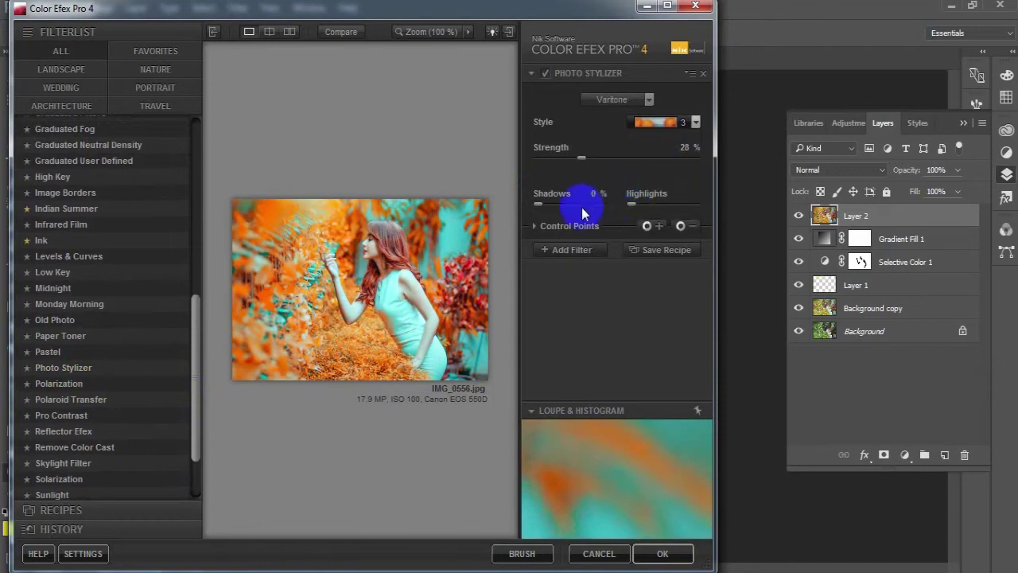
drag(576, 169, 550, 163)
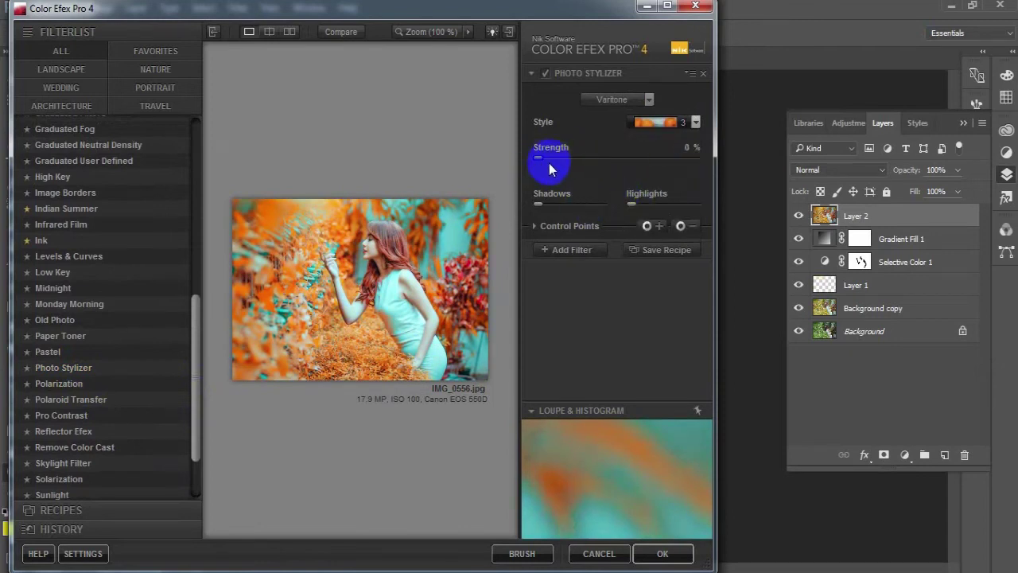
click(670, 560)
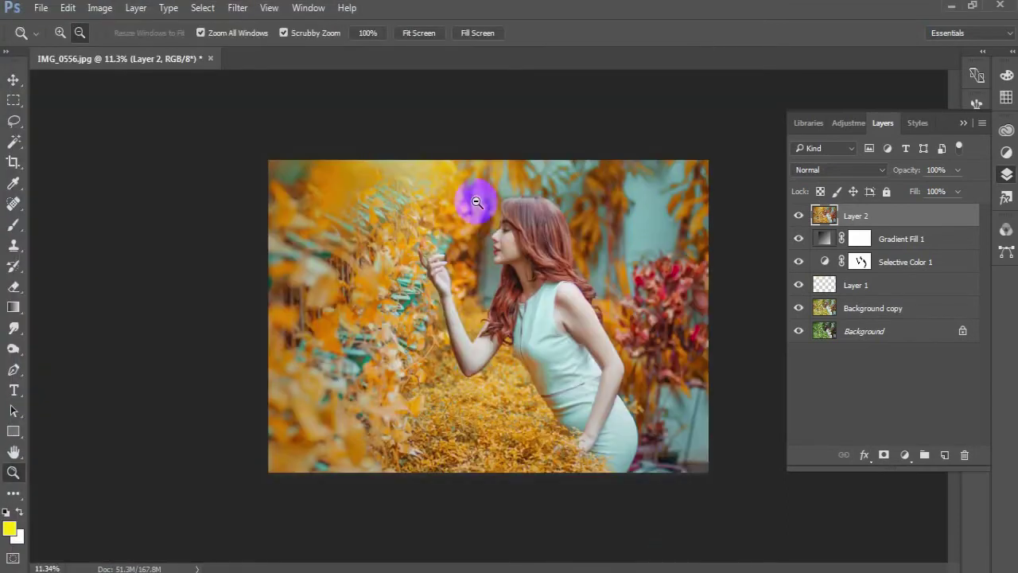
Reapply the Color Efex Pro 4 filter to the merged top layer and set that layer's opacity to 42%.
click(236, 7)
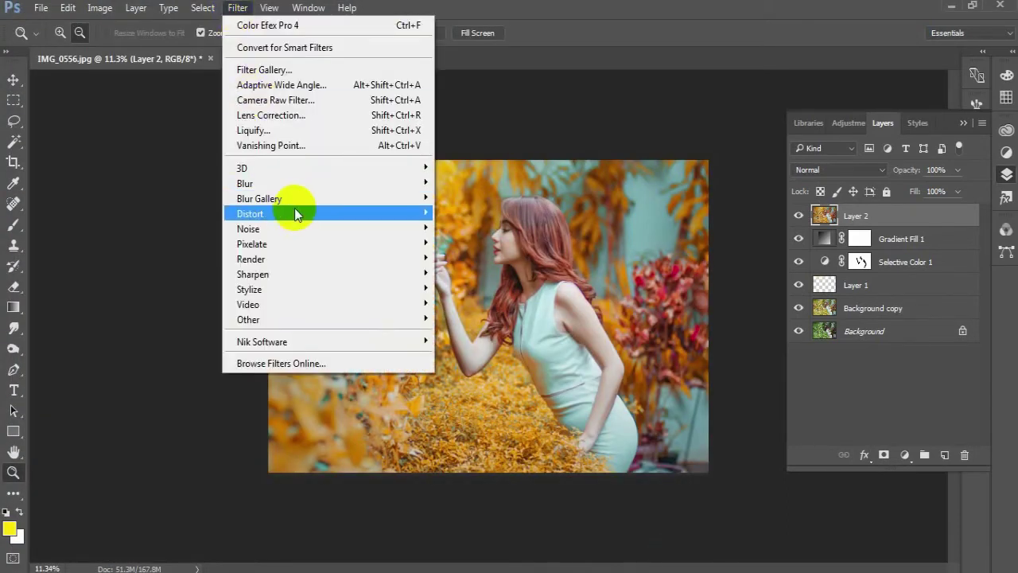
click(333, 30)
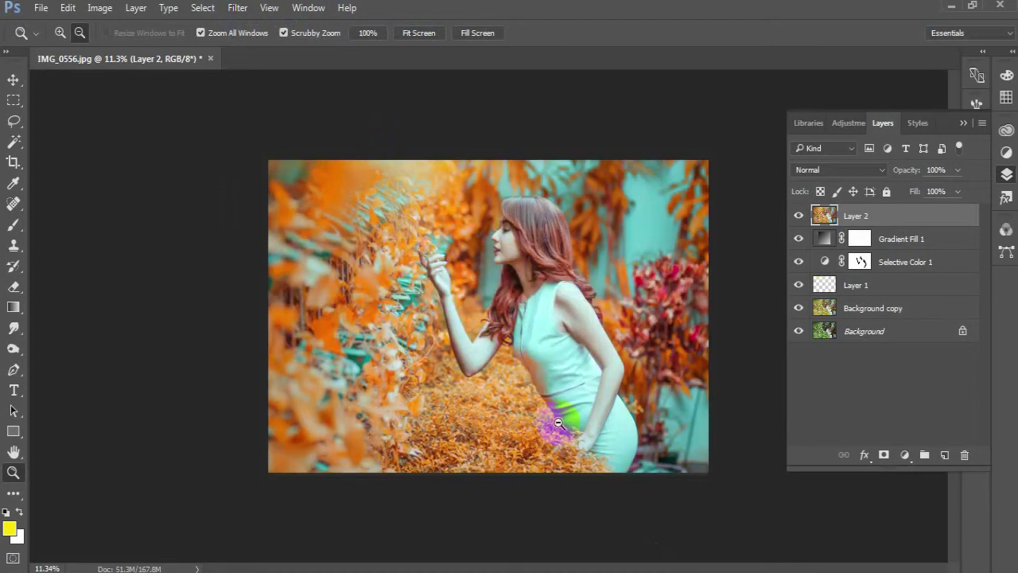
drag(915, 170, 915, 209)
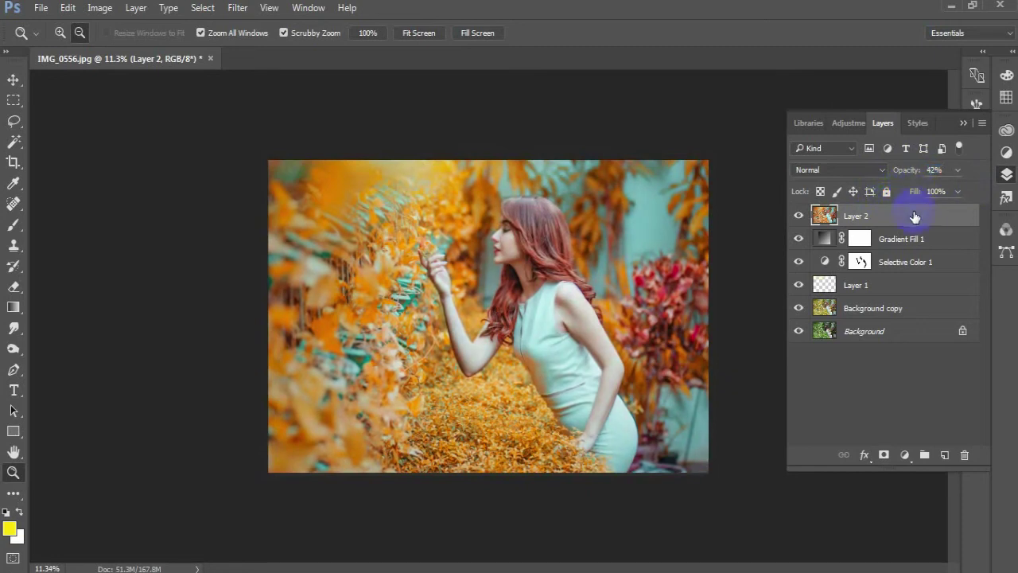
Add a Brightness/Contrast adjustment layer above the merged layer with brightness 6 and contrast 6.
click(1006, 152)
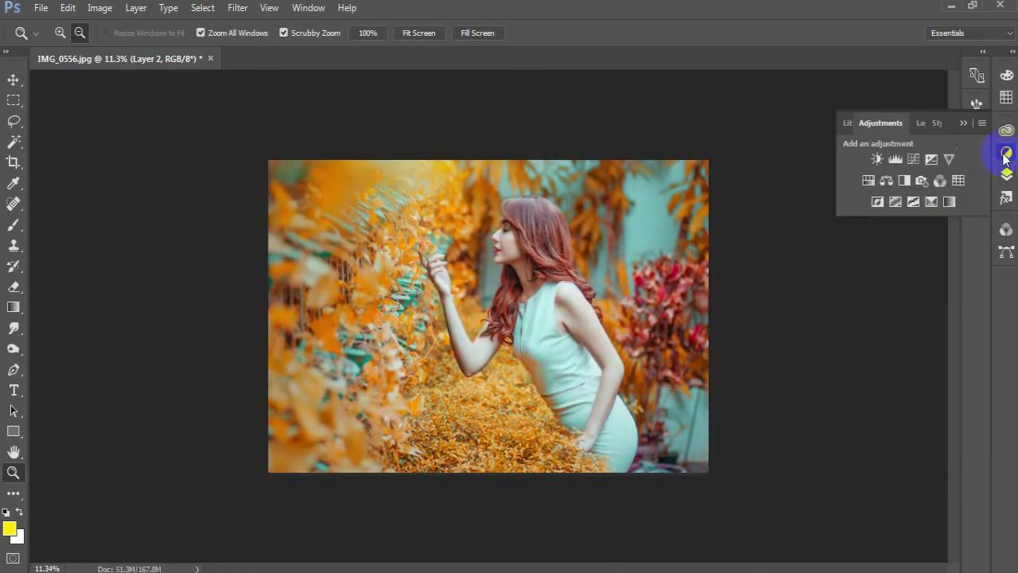
click(876, 160)
drag(838, 194, 840, 193)
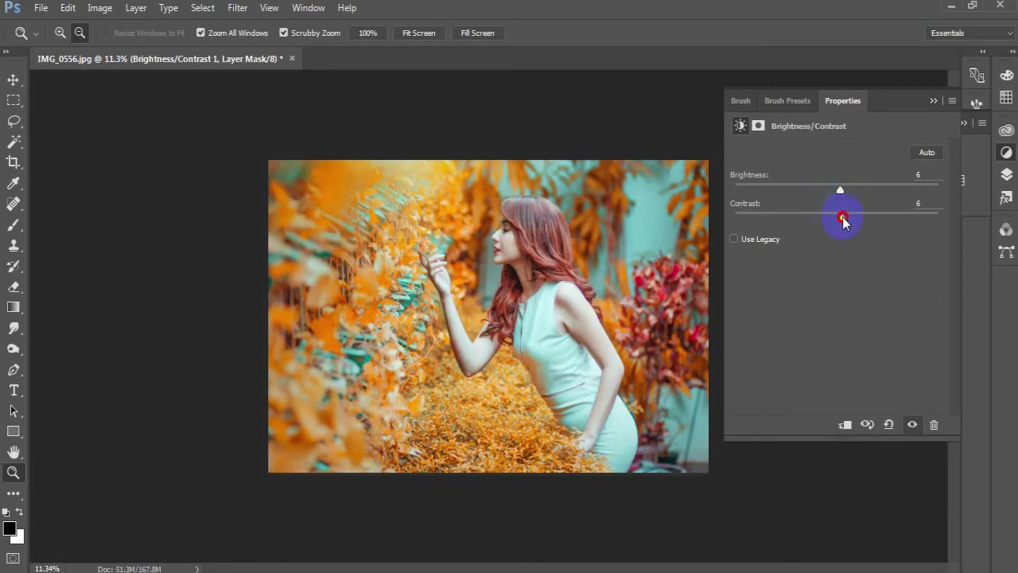
Add a Selective Color adjustment layer with the Neutrals set to Cyan +15% and Black +9%.
click(1005, 154)
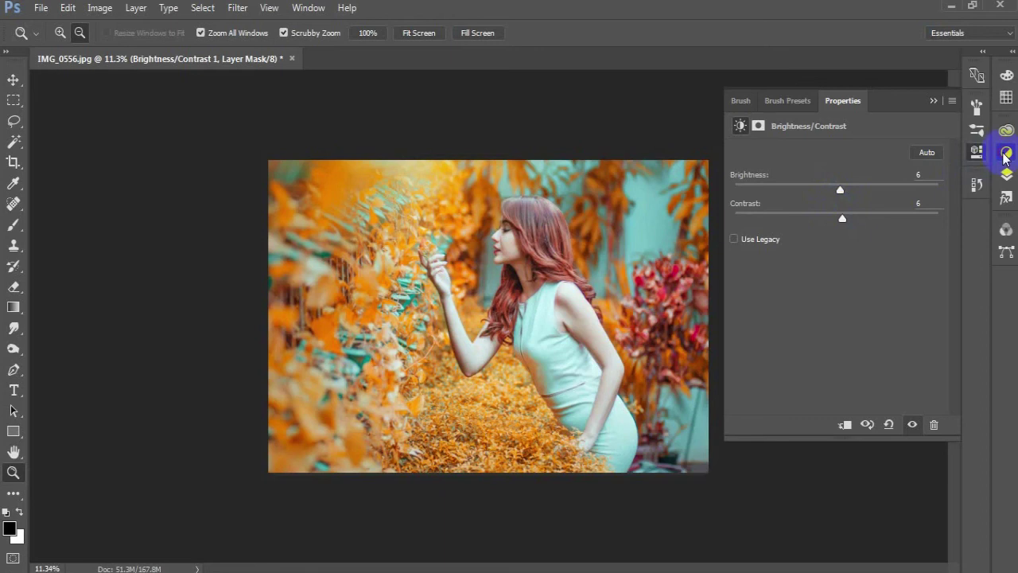
click(1004, 155)
click(941, 201)
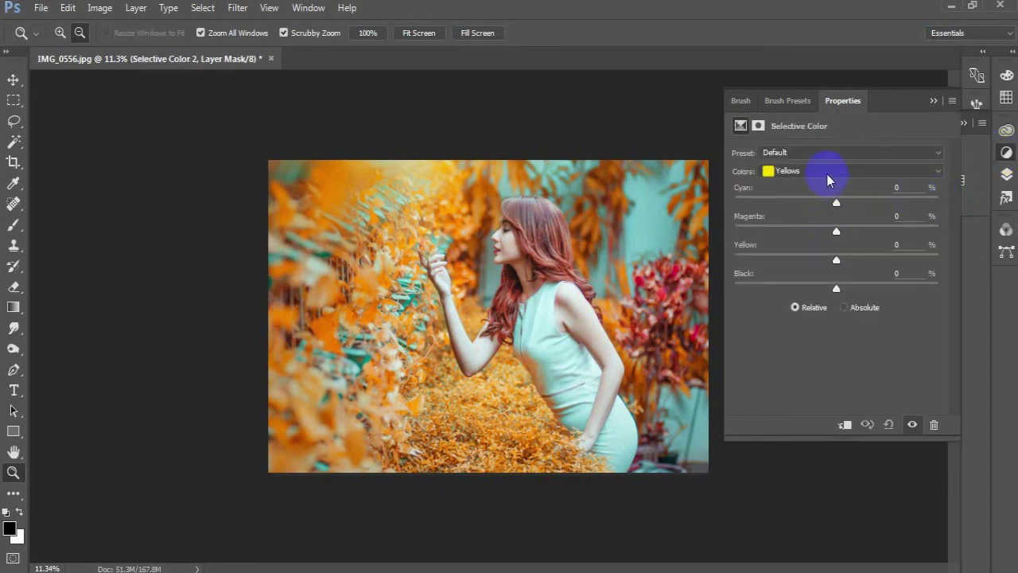
click(828, 180)
click(801, 274)
drag(836, 207, 855, 204)
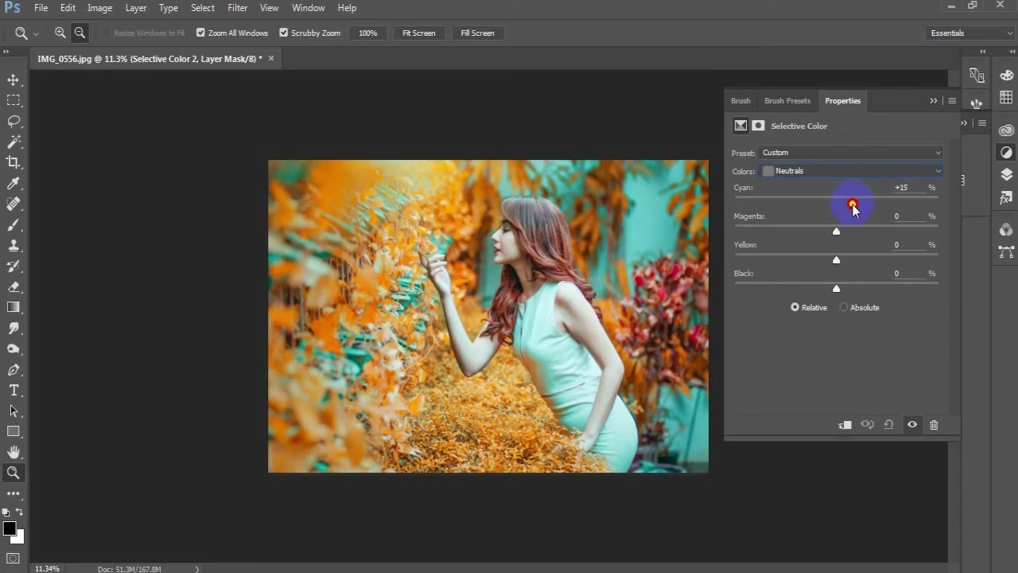
drag(836, 288, 851, 288)
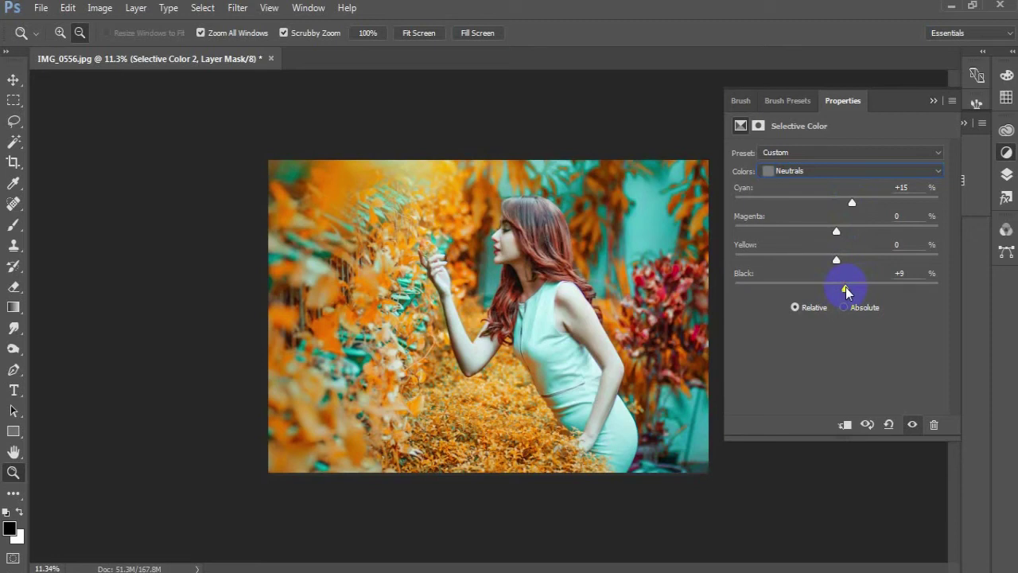
click(934, 101)
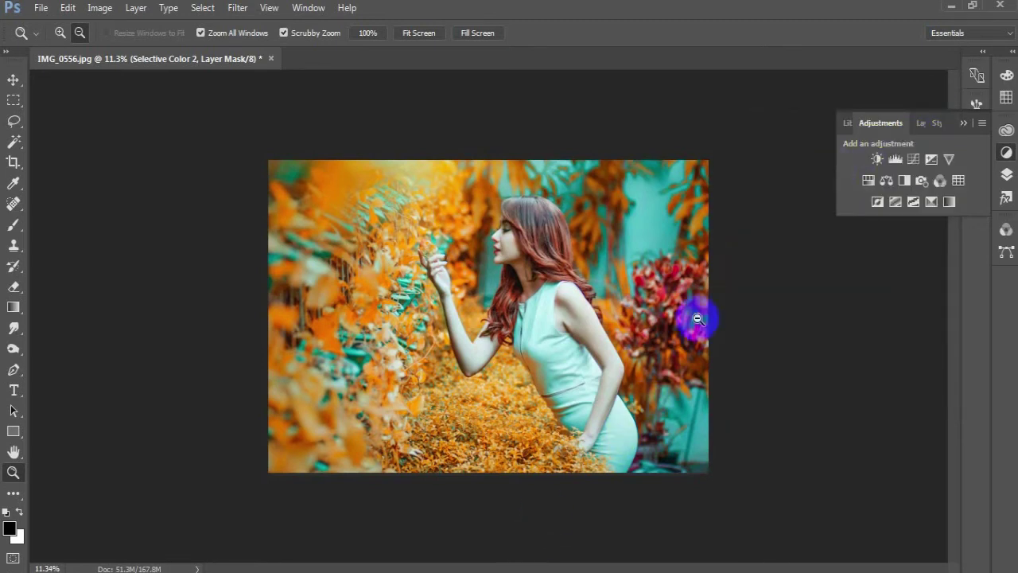
Bring the logo file into the workspace and move the logo onto the portrait document.
click(950, 8)
click(240, 32)
click(261, 70)
drag(354, 62, 202, 205)
key(v)
click(173, 33)
drag(376, 387, 642, 412)
Scale the logo down and place it in the upper-left corner of the photo.
click(220, 35)
drag(585, 348, 677, 187)
key(Return)
drag(676, 187, 306, 193)
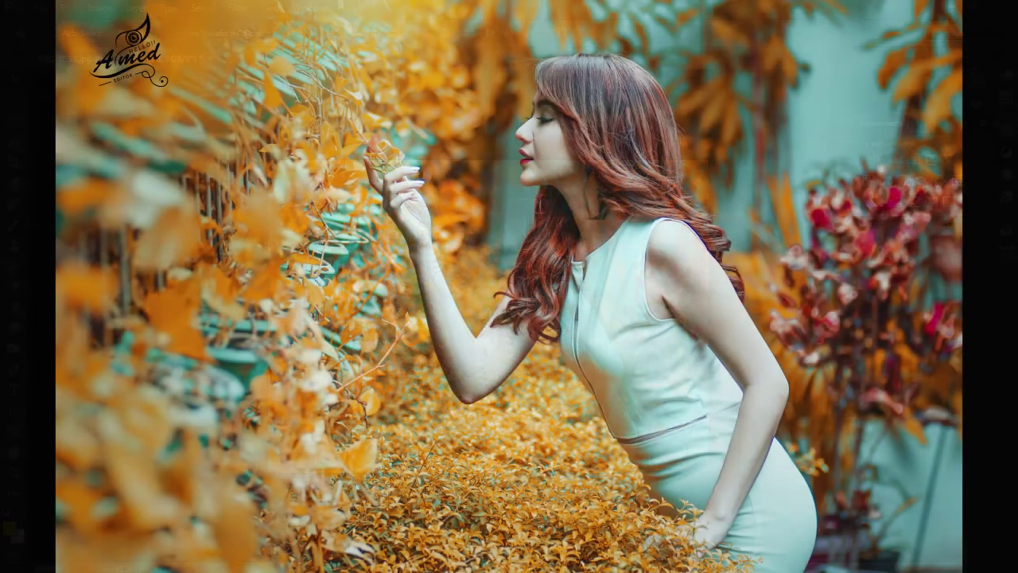